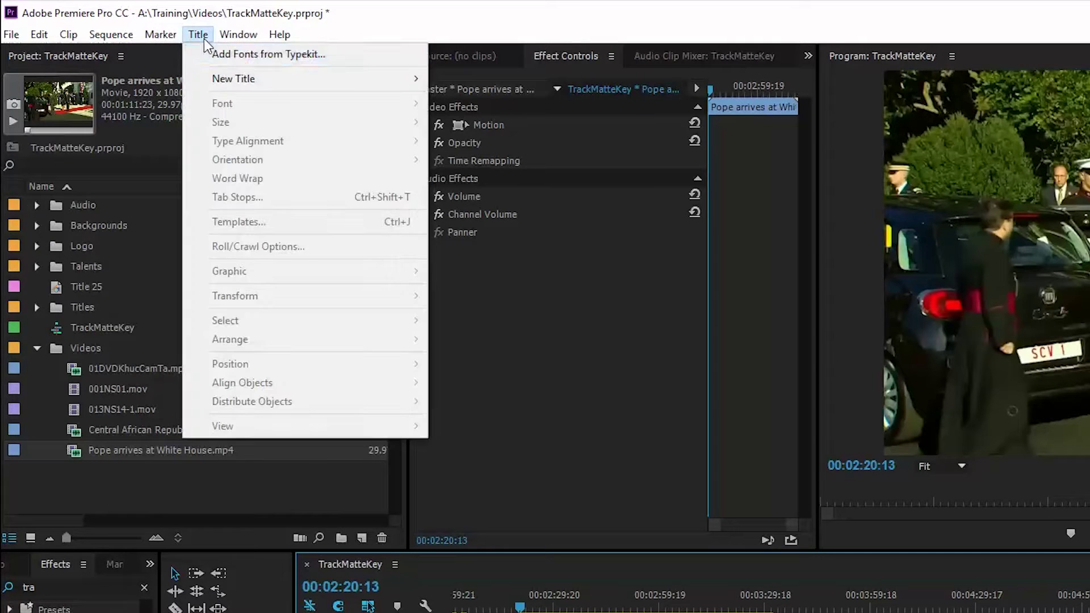
Create a new default still title named USA.
{"action": "mouse_move", "coordinate": [164, 54]}
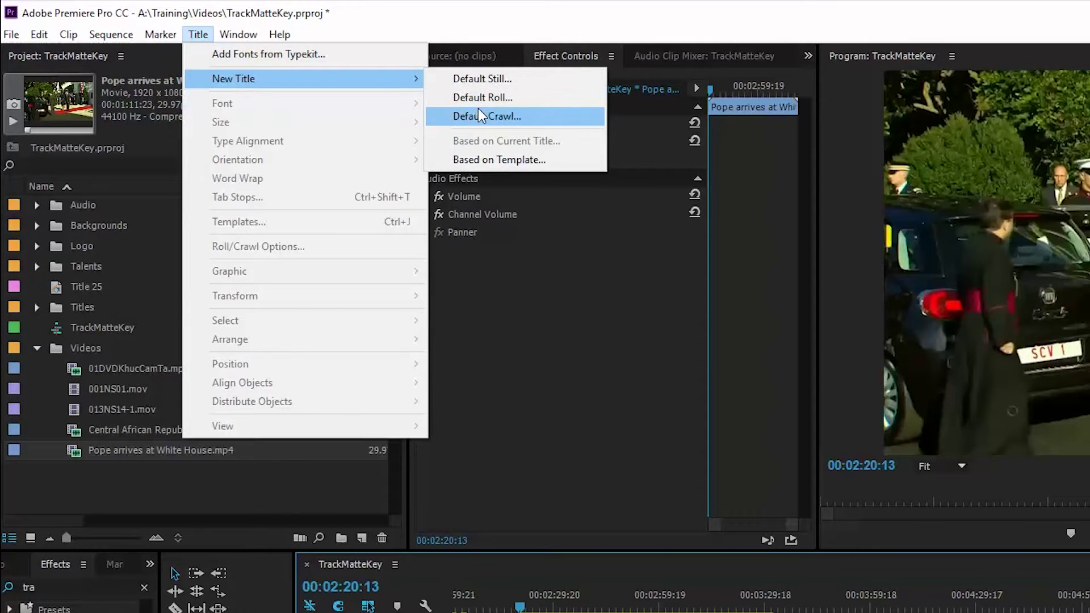
{"action": "left_click", "coordinate": [510, 79]}
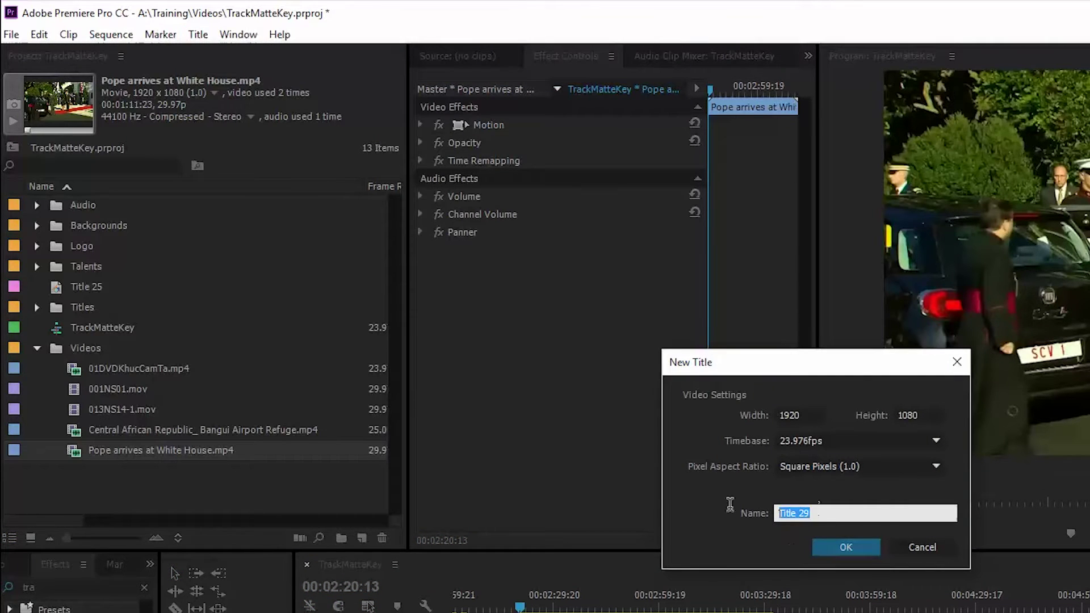
{"action": "type", "text": "USA"}
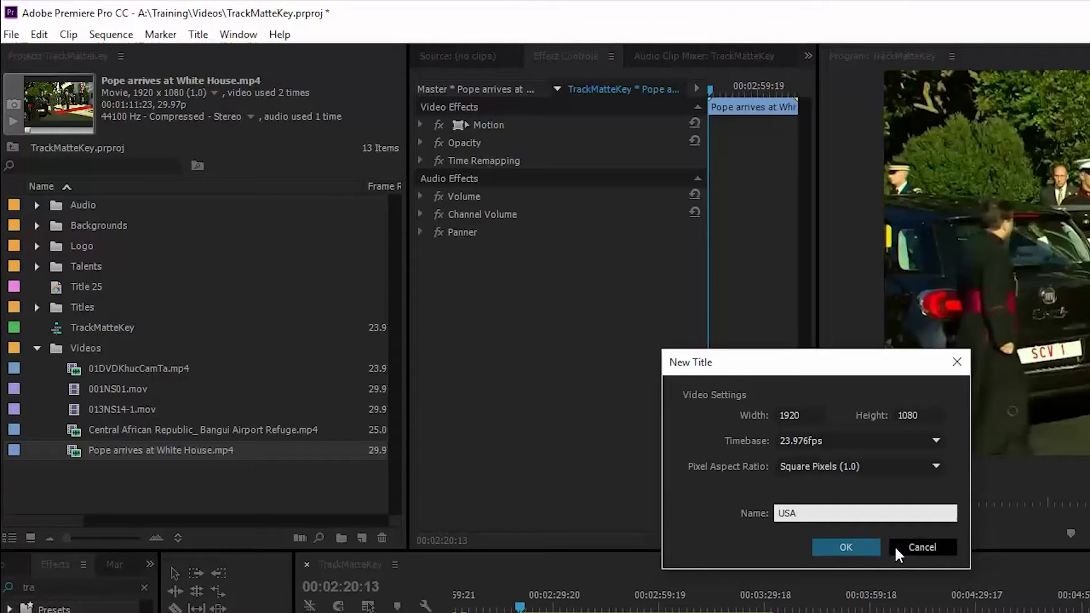
{"action": "left_click", "coordinate": [845, 546]}
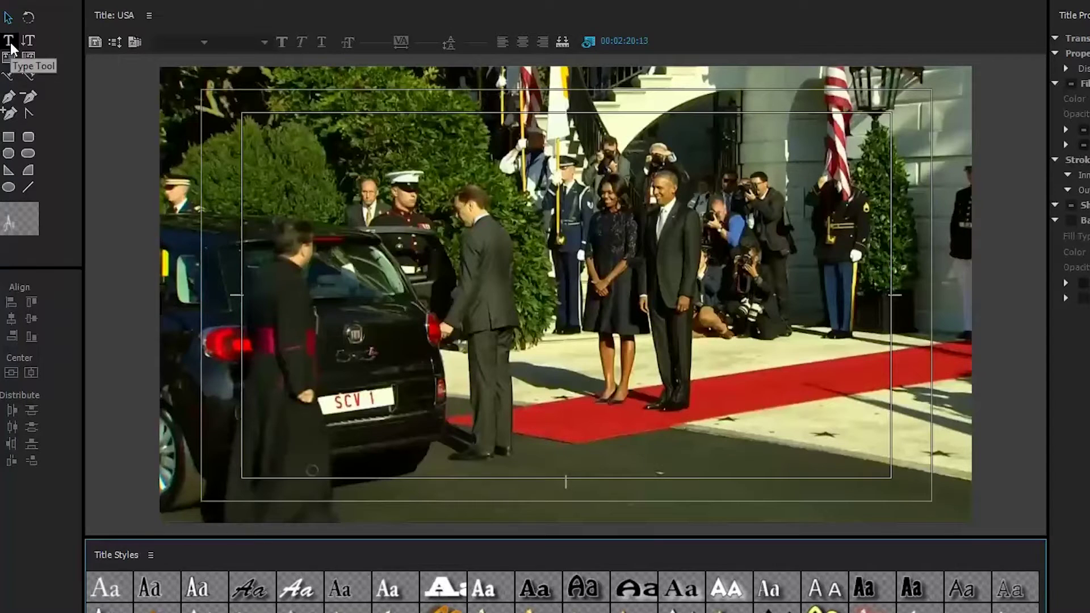
Type 'USA' on the title canvas and apply the Blackoak White 75 style.
{"action": "left_click", "coordinate": [10, 42]}
{"action": "left_click", "coordinate": [407, 244]}
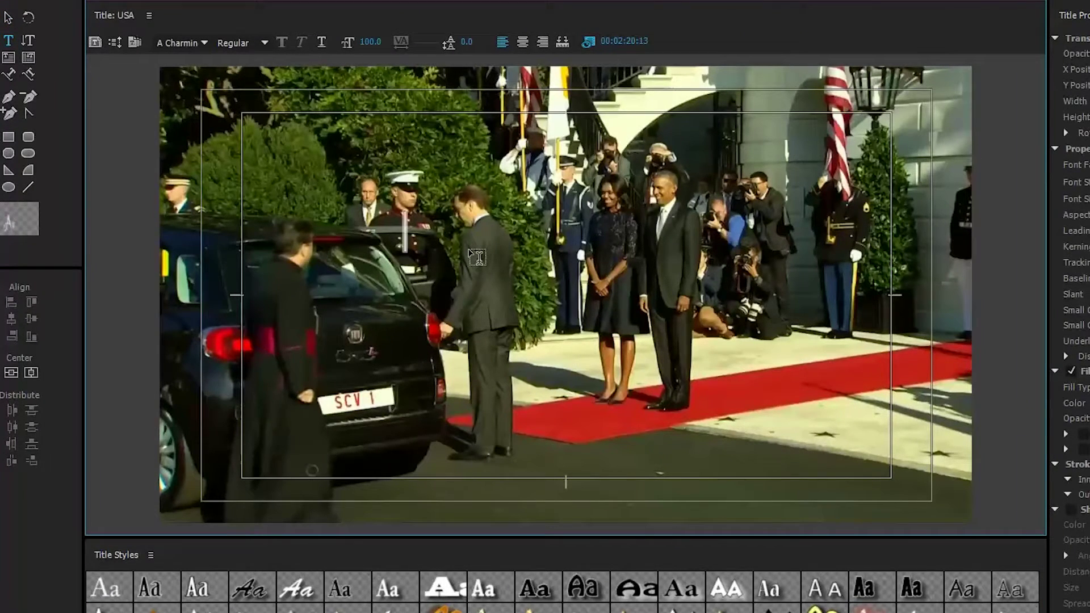
{"action": "type", "text": "USA"}
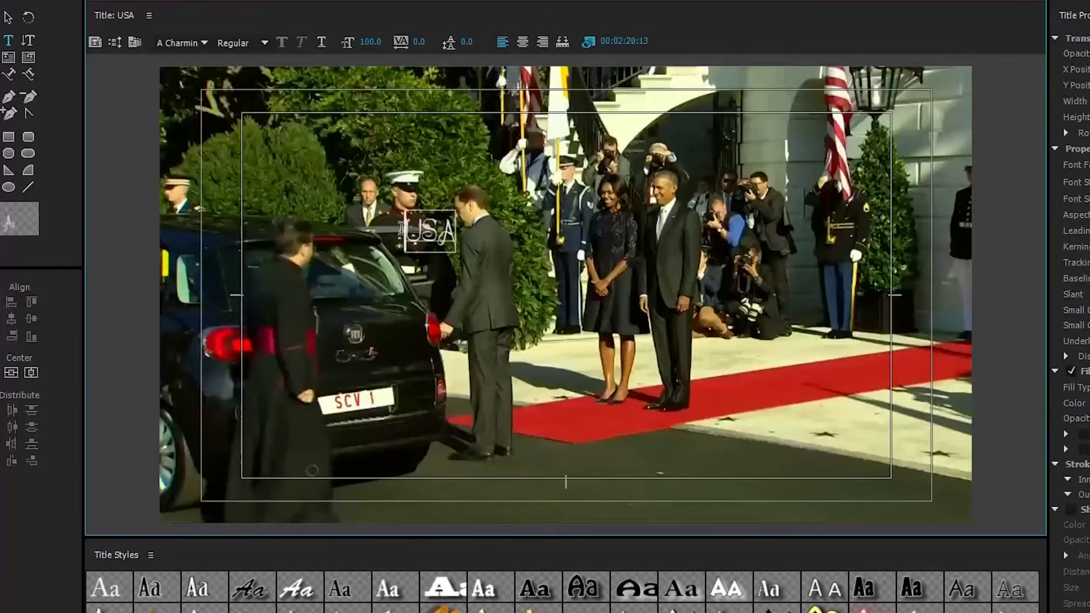
{"action": "left_click_drag", "start_coordinate": [402, 228], "coordinate": [457, 241]}
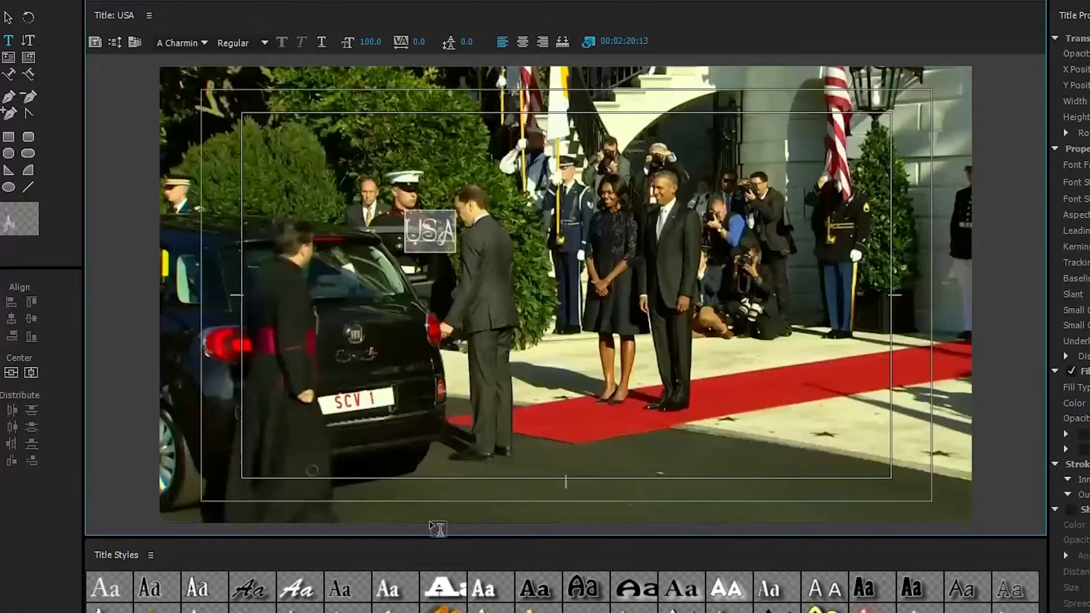
{"action": "left_click", "coordinate": [440, 589]}
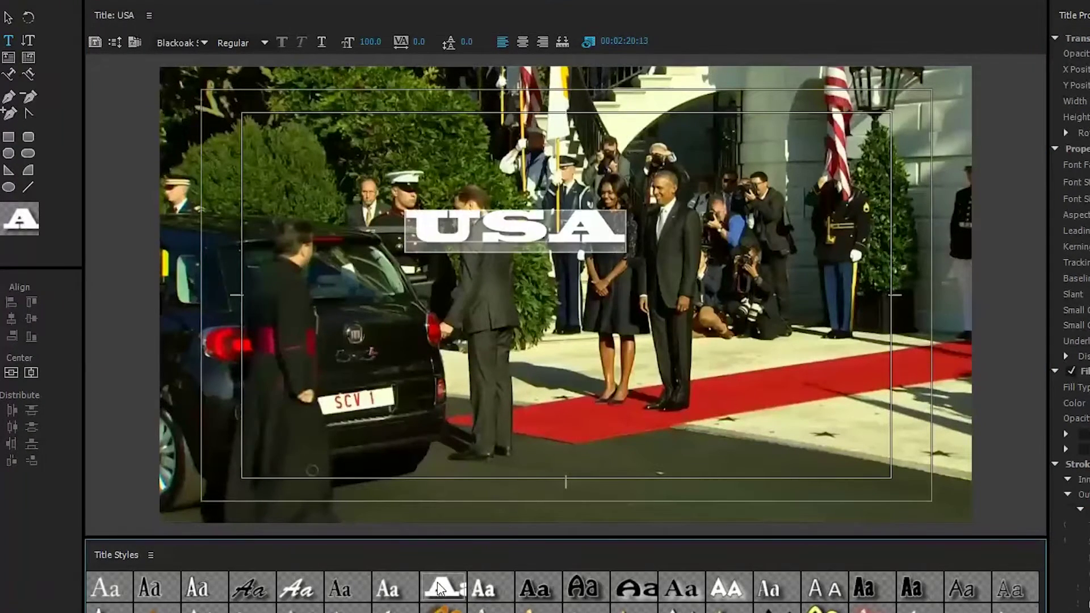
Stretch the USA text taller and wider, then center it vertically and horizontally.
{"action": "left_click", "coordinate": [11, 18]}
{"action": "left_click", "coordinate": [515, 250]}
{"action": "left_click_drag", "start_coordinate": [514, 250], "coordinate": [481, 491]}
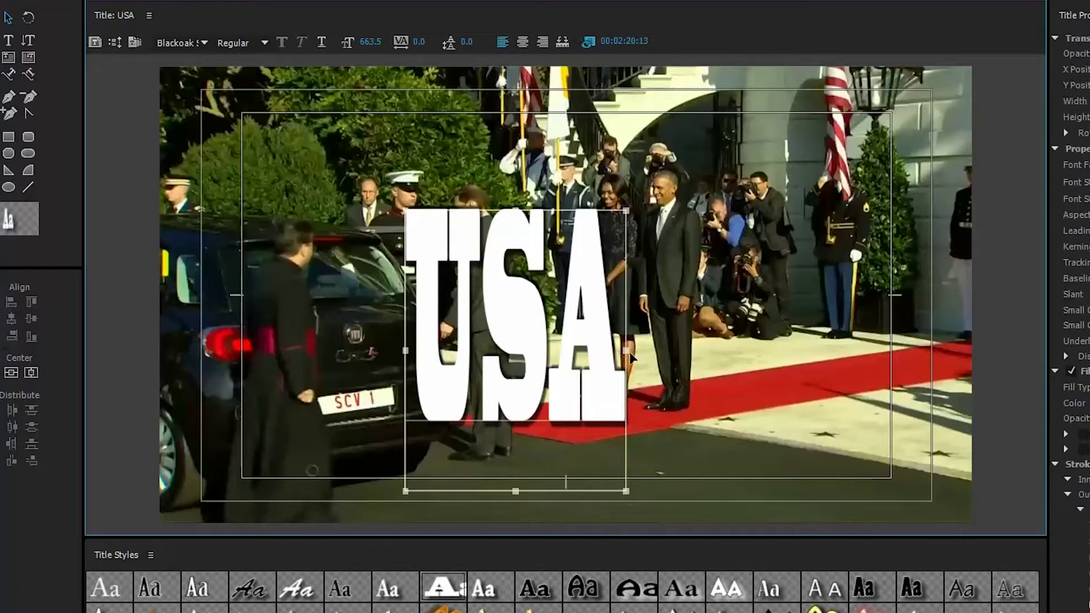
{"action": "left_click_drag", "start_coordinate": [629, 348], "coordinate": [854, 389]}
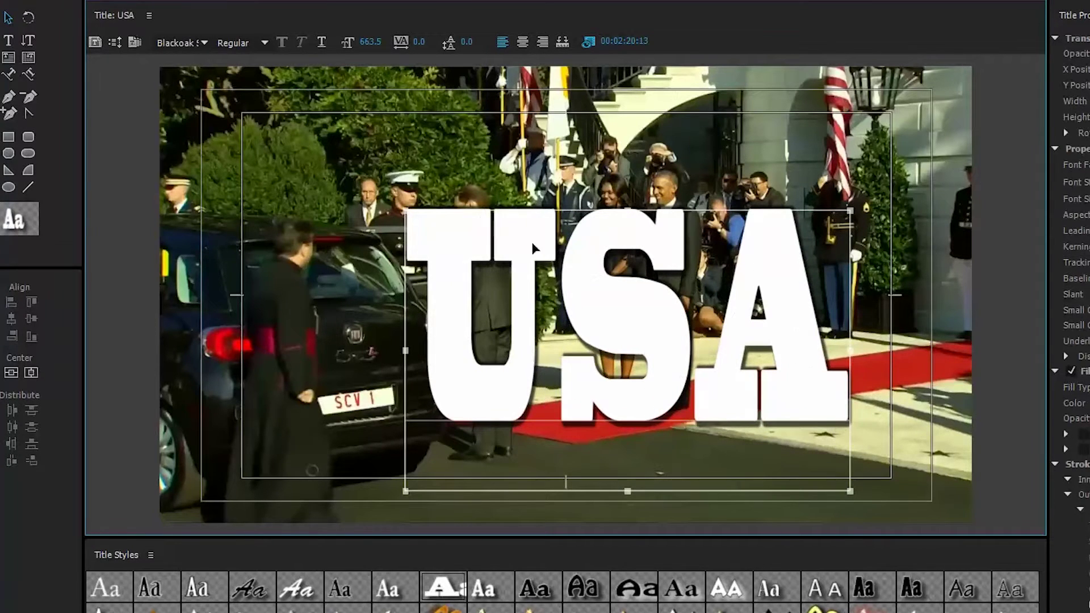
{"action": "left_click", "coordinate": [12, 373]}
{"action": "left_click", "coordinate": [31, 376]}
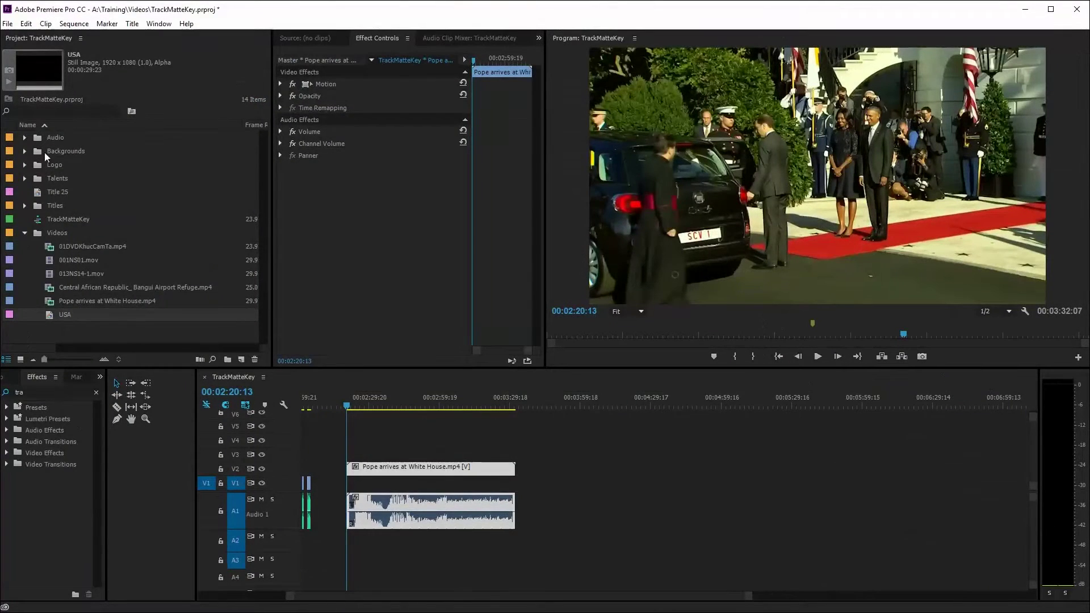
Place the USA title on V3, extend it to the Pope clip's end, and search Effects for 'track'.
{"action": "left_click_drag", "start_coordinate": [57, 314], "coordinate": [346, 453]}
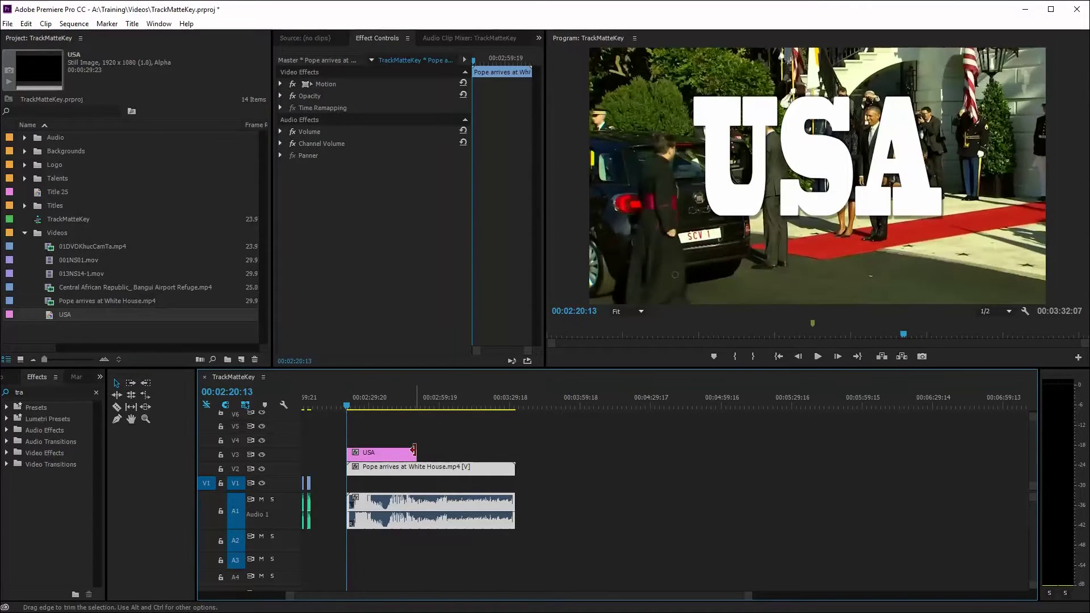
{"action": "left_click_drag", "start_coordinate": [412, 450], "coordinate": [515, 452]}
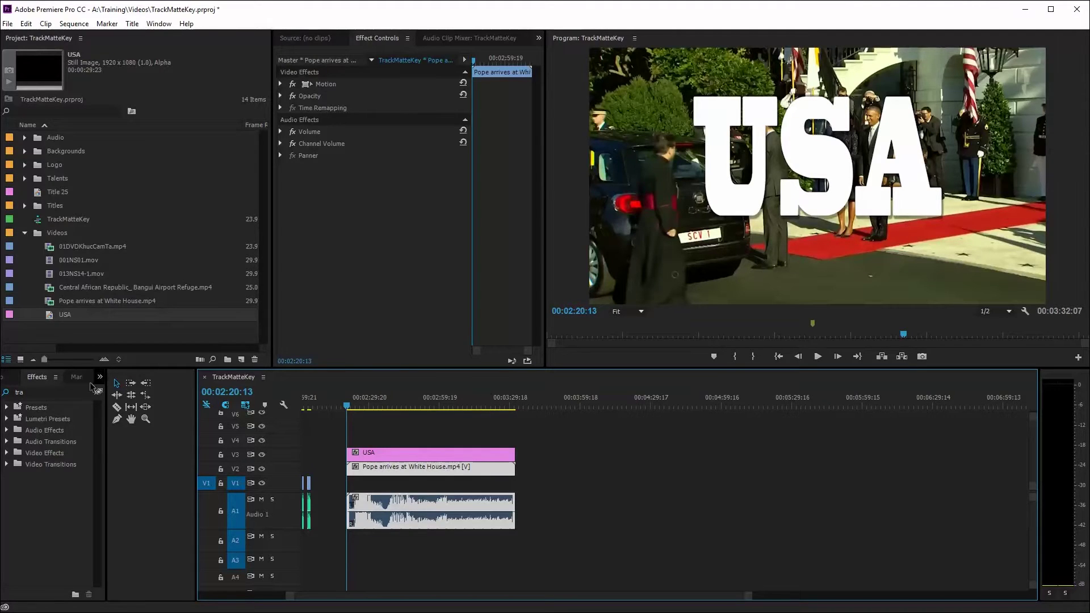
{"action": "left_click", "coordinate": [45, 392]}
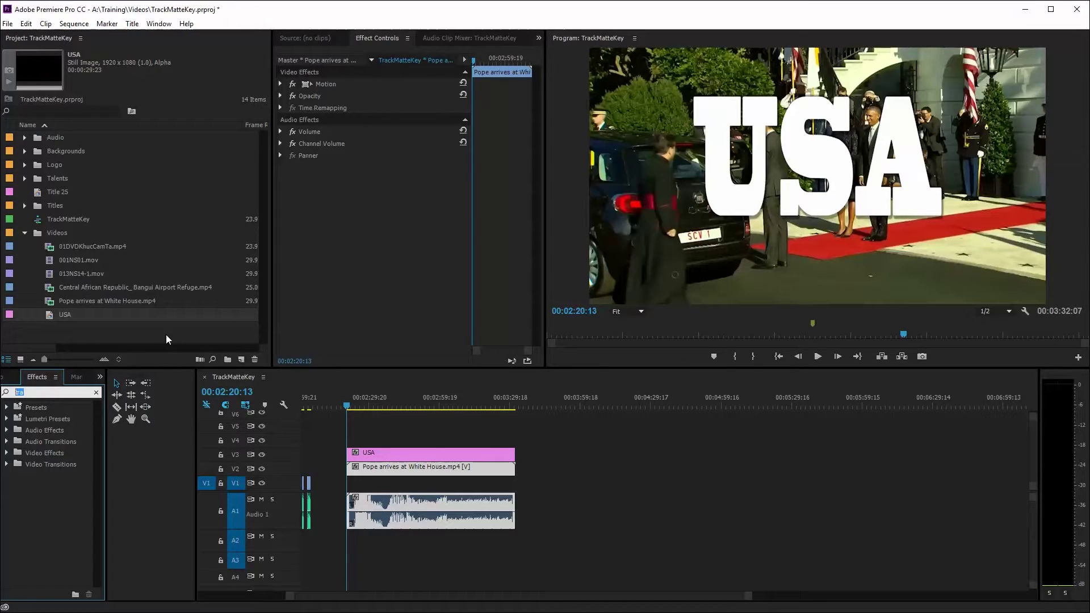
{"action": "type", "text": "tr"}
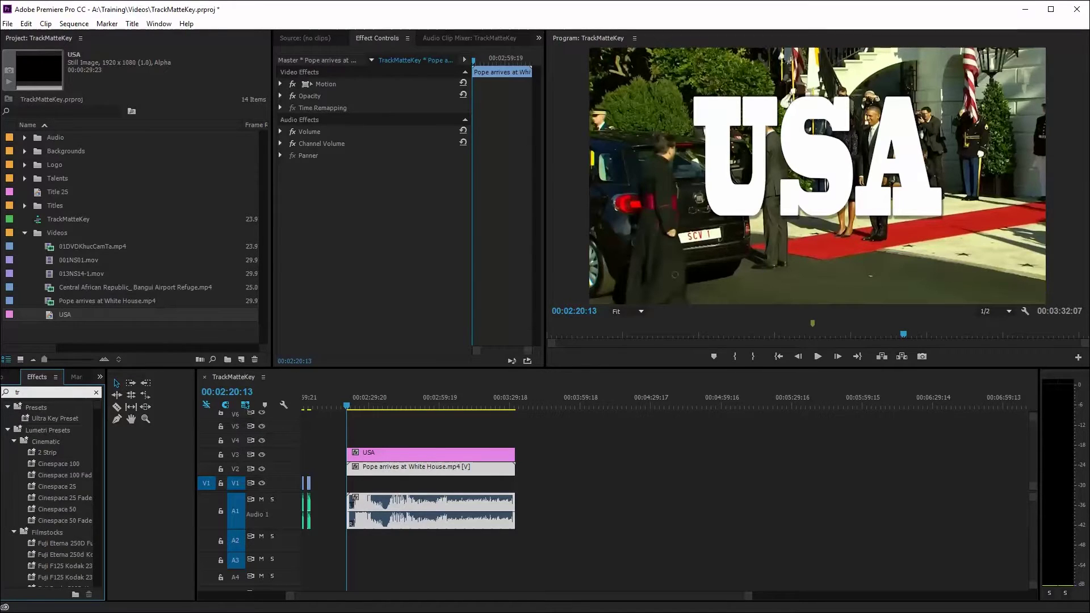
{"action": "type", "text": "ack"}
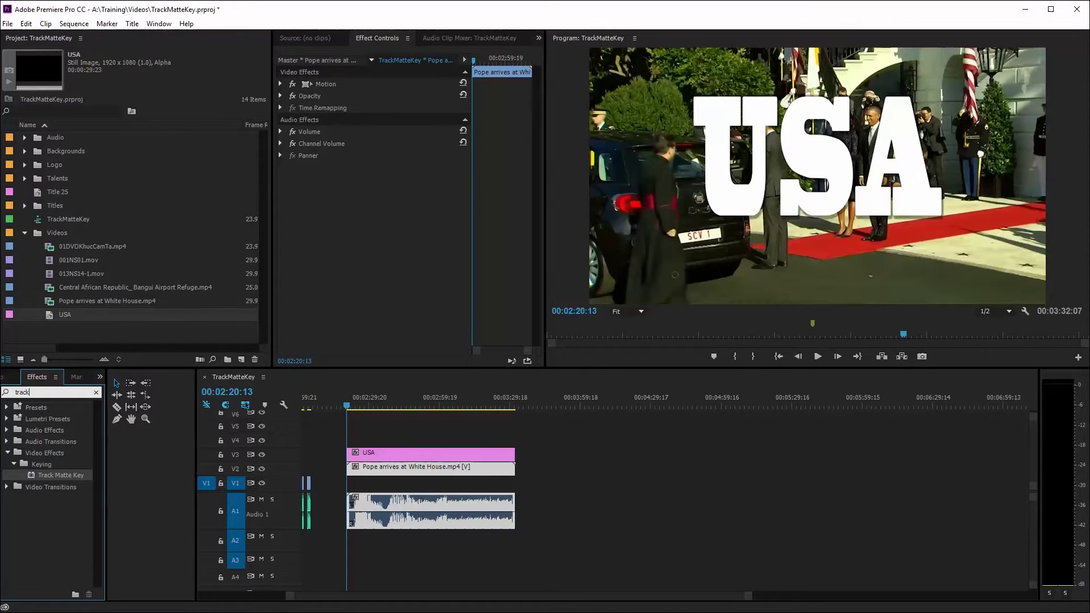
{"action": "type", "text": "m"}
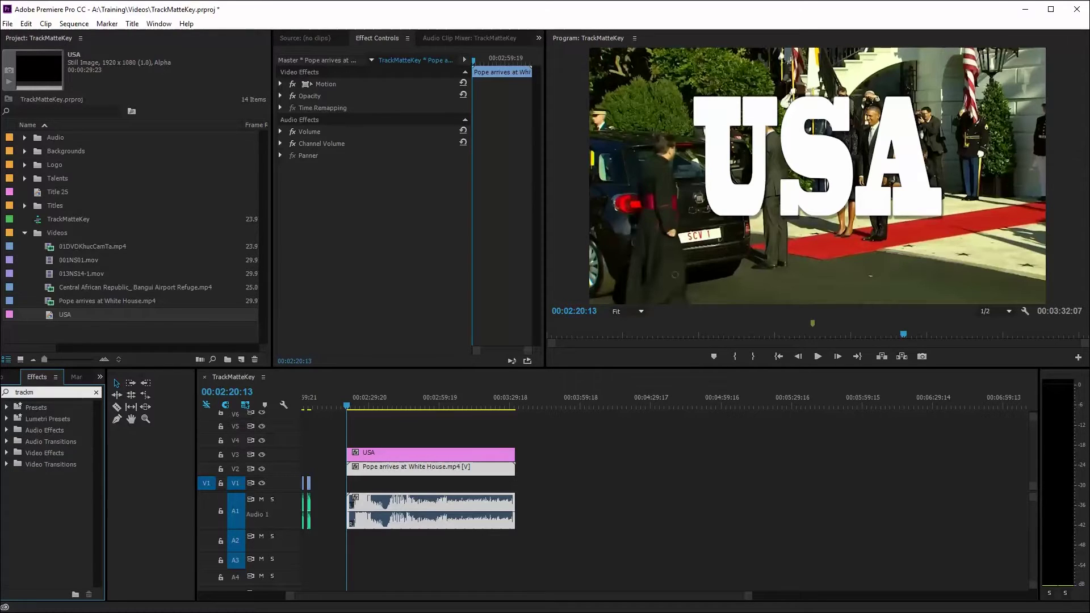
{"action": "key", "text": "BackSpace"}
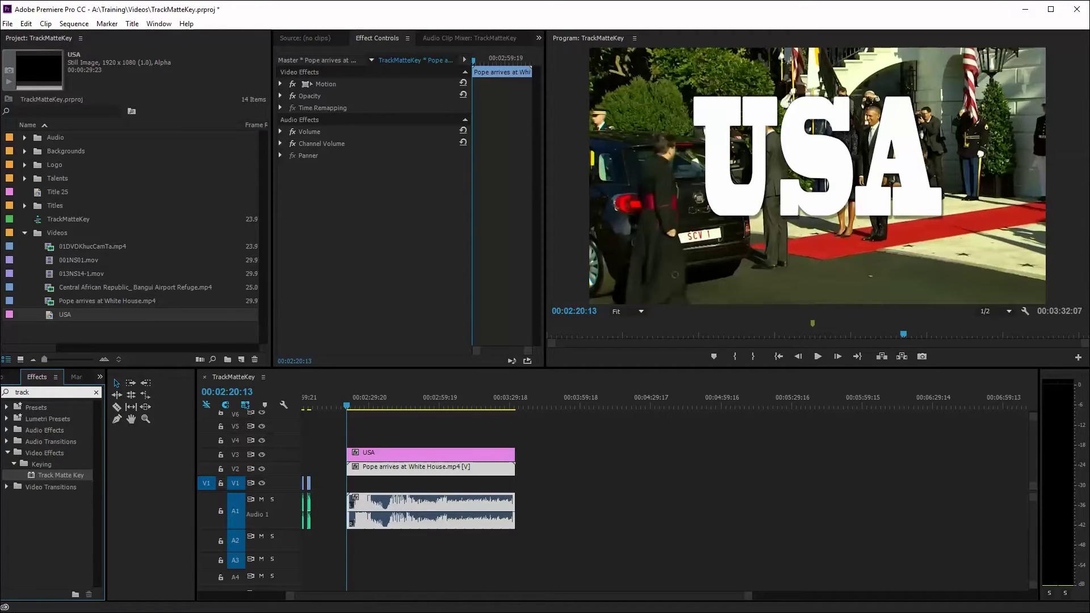
Apply Track Matte Key to the Pope clip with Matte set to Video 3; expand Backgrounds bin.
{"action": "left_click_drag", "start_coordinate": [60, 475], "coordinate": [396, 473]}
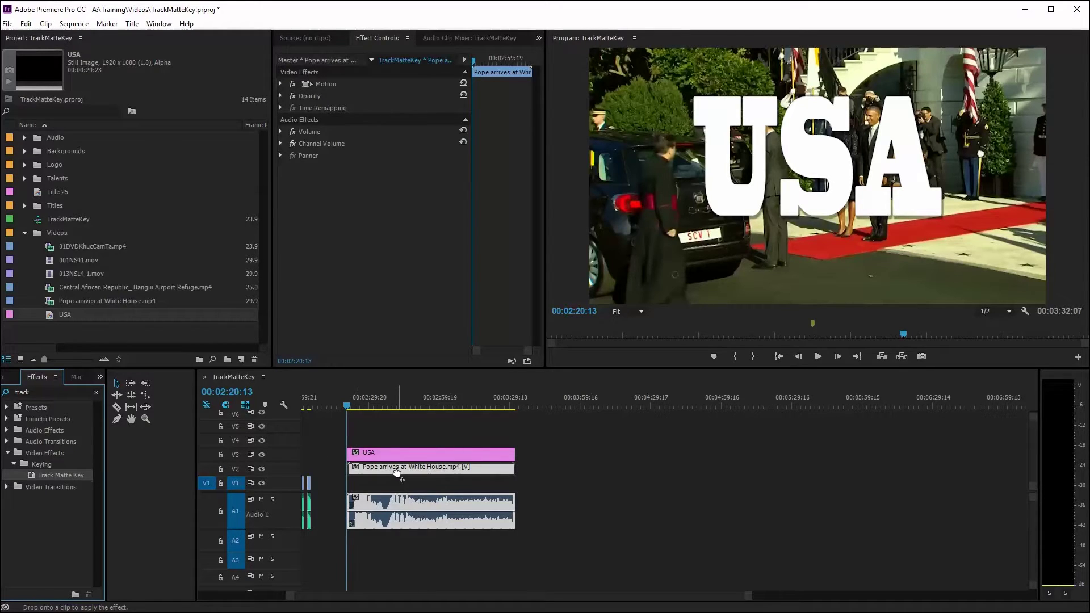
{"action": "left_click_drag", "start_coordinate": [396, 472], "coordinate": [397, 474]}
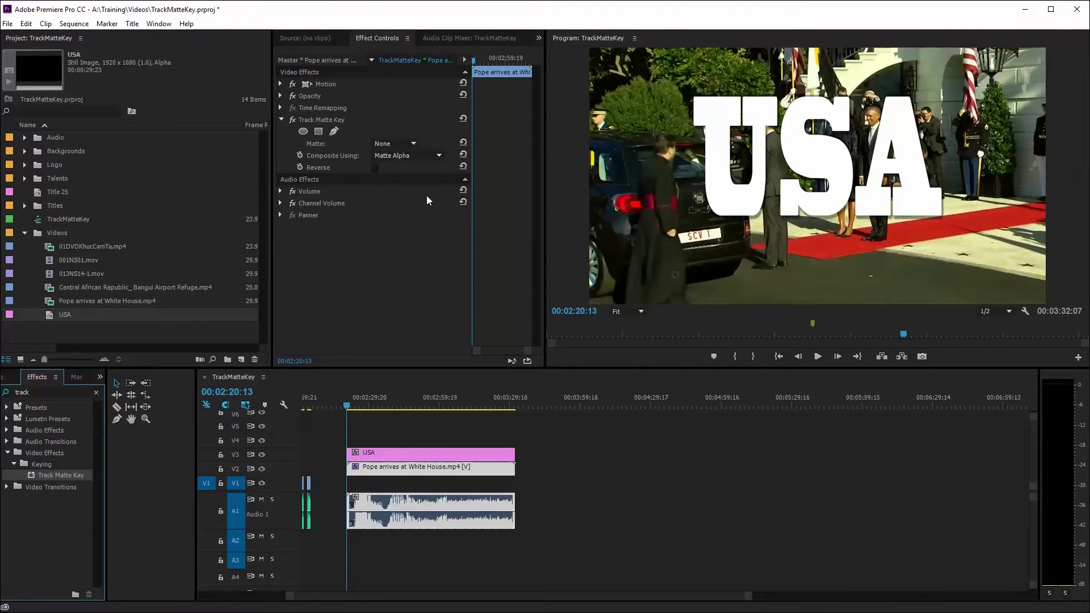
{"action": "left_click", "coordinate": [413, 143]}
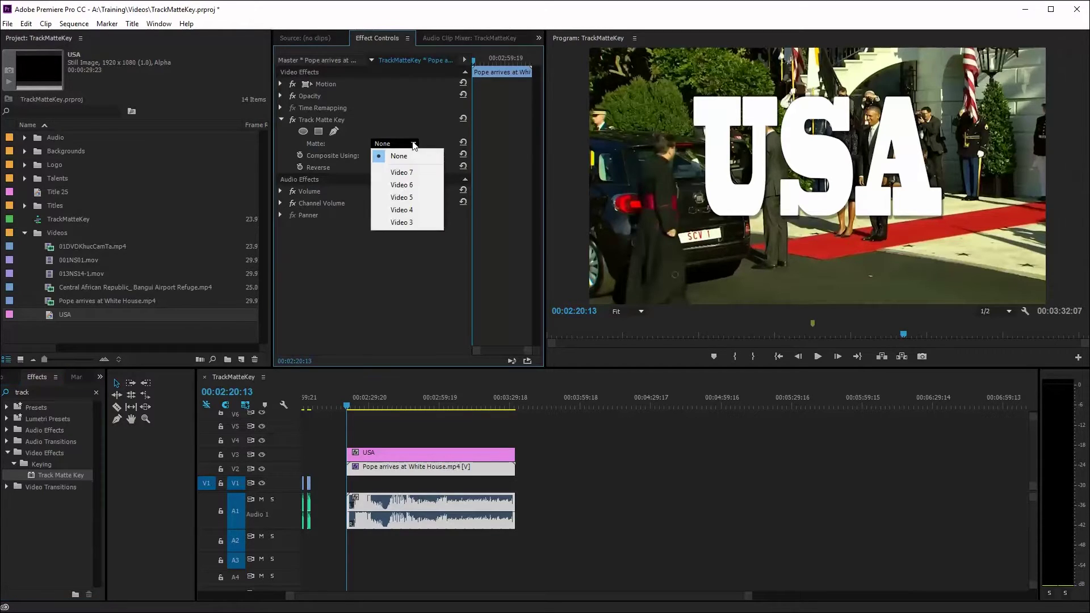
{"action": "left_click", "coordinate": [409, 222]}
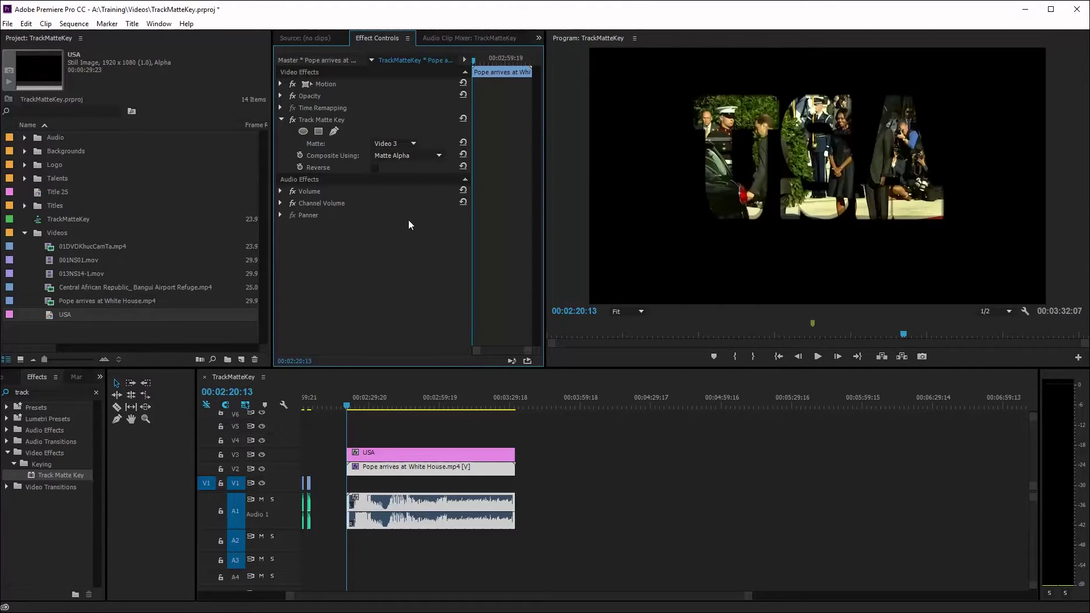
{"action": "left_click", "coordinate": [24, 151]}
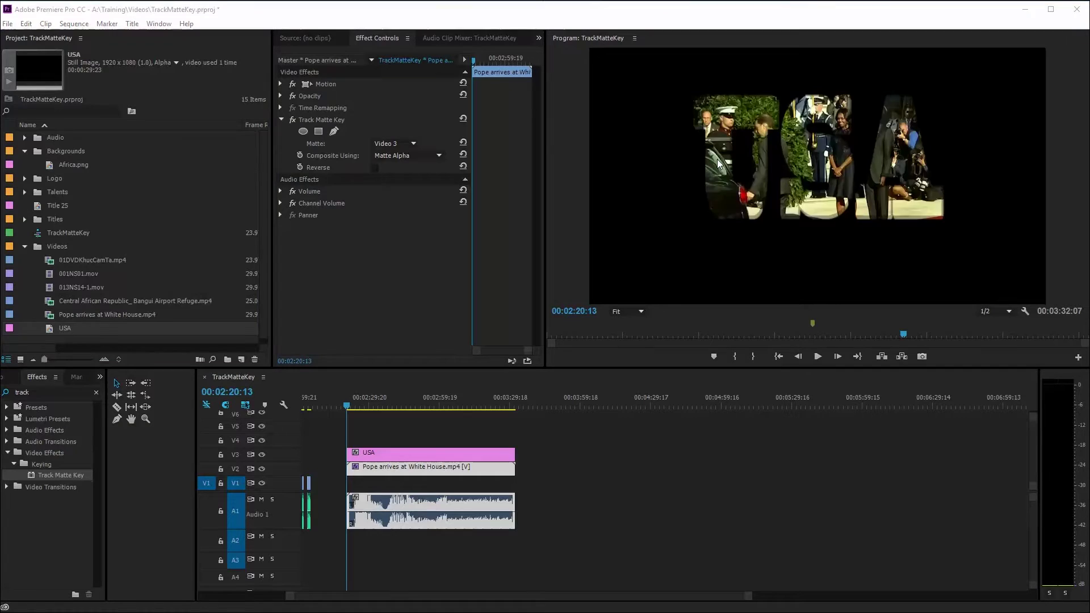
Drag the Armenia.png map image onto the timeline so it starts at the playhead.
{"action": "left_click_drag", "start_coordinate": [89, 179], "coordinate": [514, 483]}
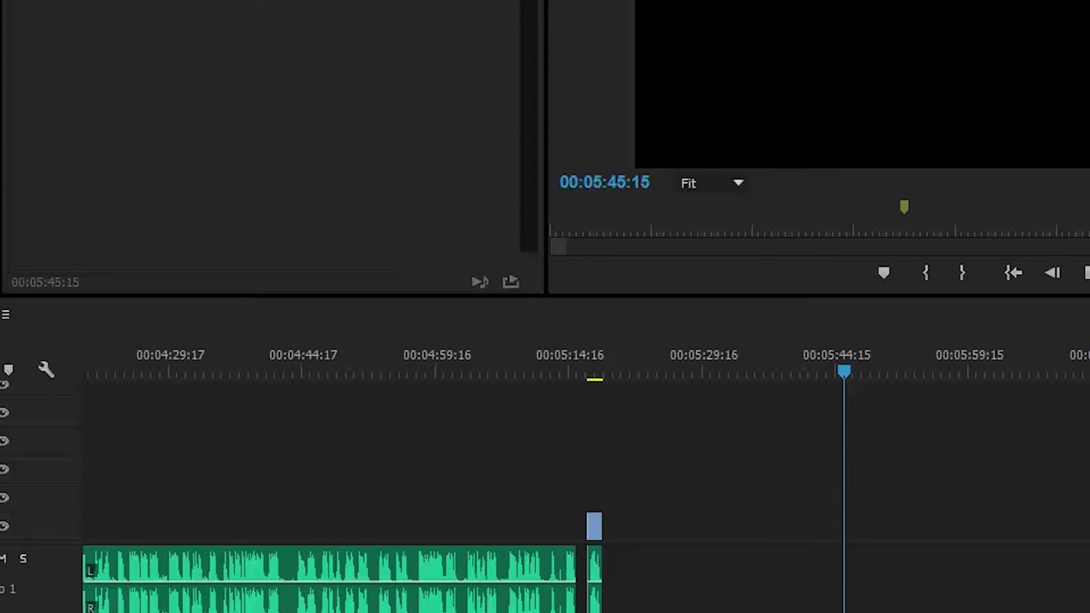
{"action": "left_click_drag", "start_coordinate": [442, 341], "coordinate": [850, 533]}
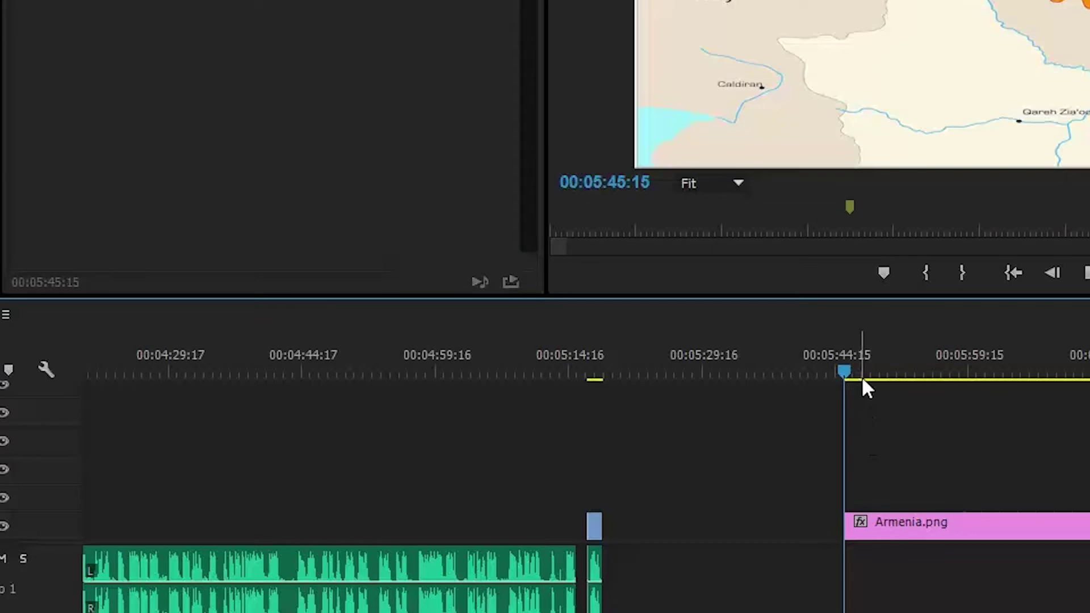
Select the Armenia.png clip and start a new default still title named Armenia.
{"action": "left_click_drag", "start_coordinate": [842, 370], "coordinate": [896, 375]}
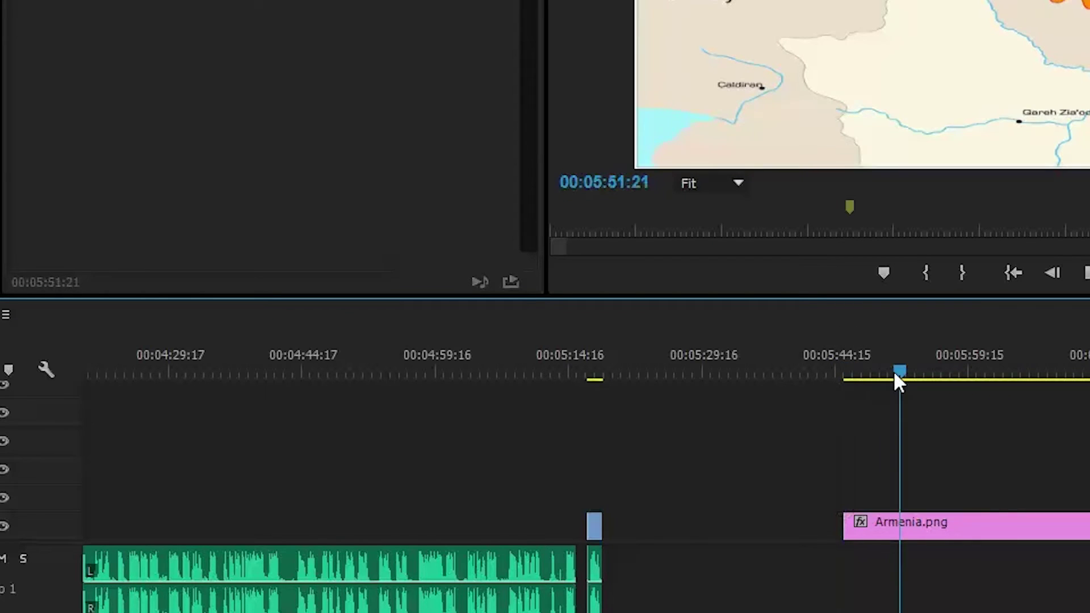
{"action": "left_click", "coordinate": [888, 535]}
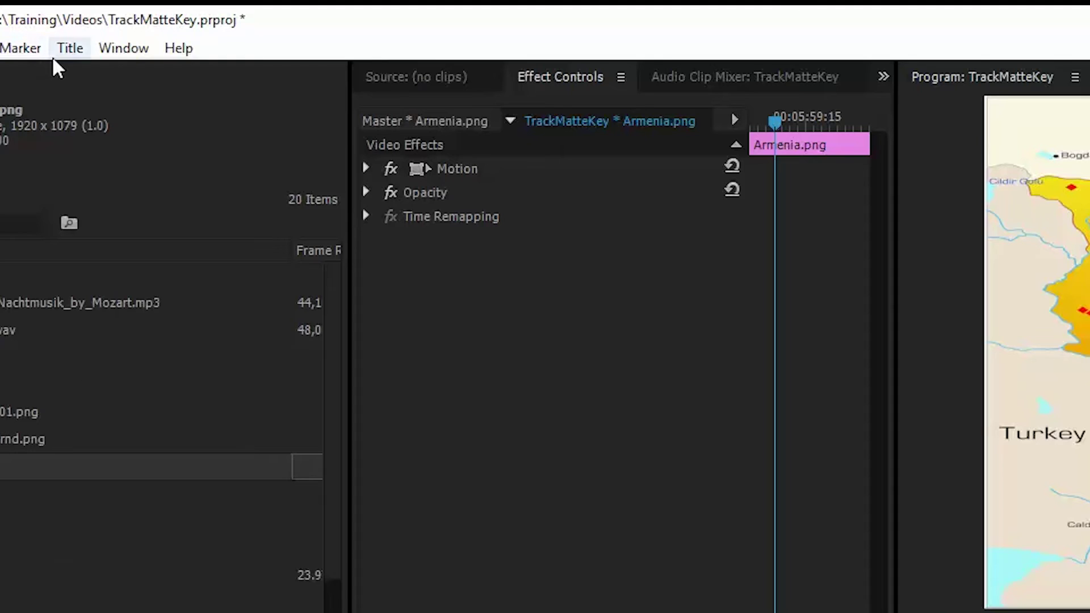
{"action": "left_click", "coordinate": [69, 48]}
{"action": "mouse_move", "coordinate": [305, 119]}
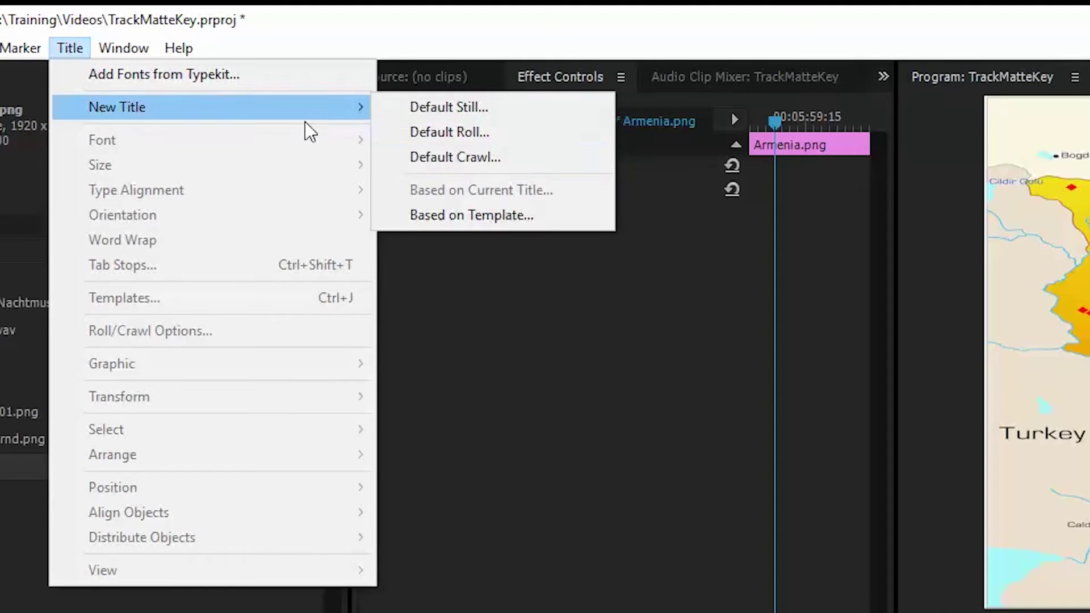
{"action": "left_click", "coordinate": [502, 116]}
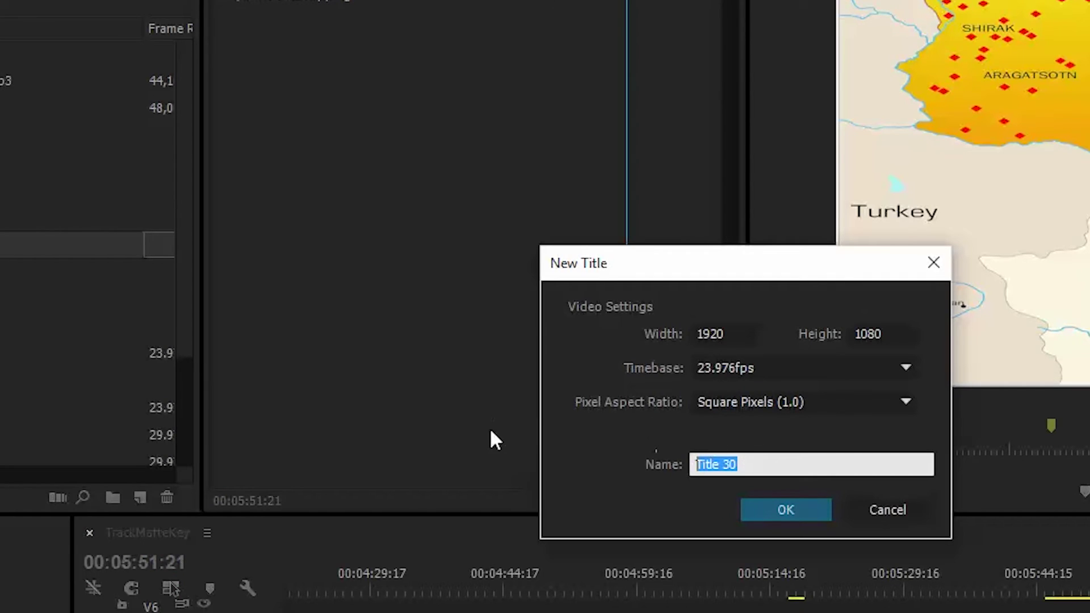
{"action": "type", "text": "Armenia"}
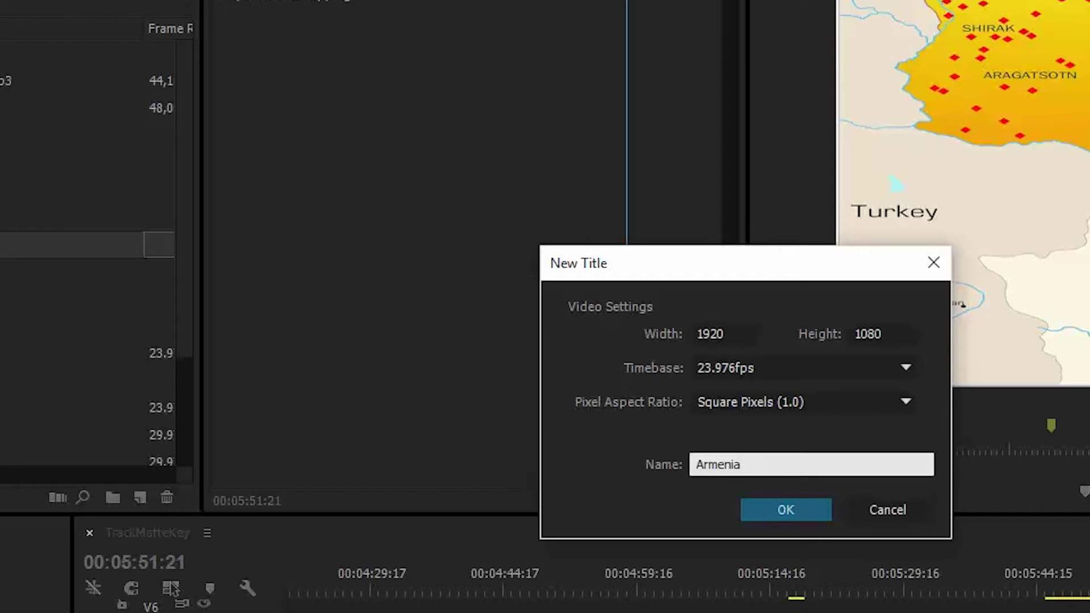
Confirm the Armenia title and place Pen anchor points down Armenia's western border.
{"action": "left_click", "coordinate": [790, 516]}
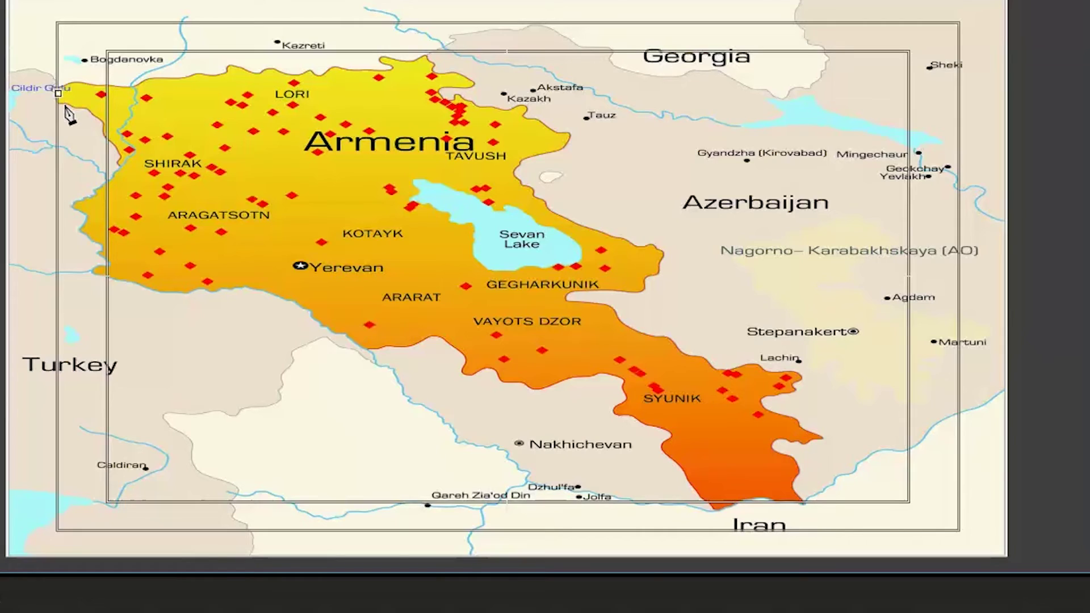
{"action": "left_click", "coordinate": [75, 107]}
{"action": "left_click", "coordinate": [84, 107]}
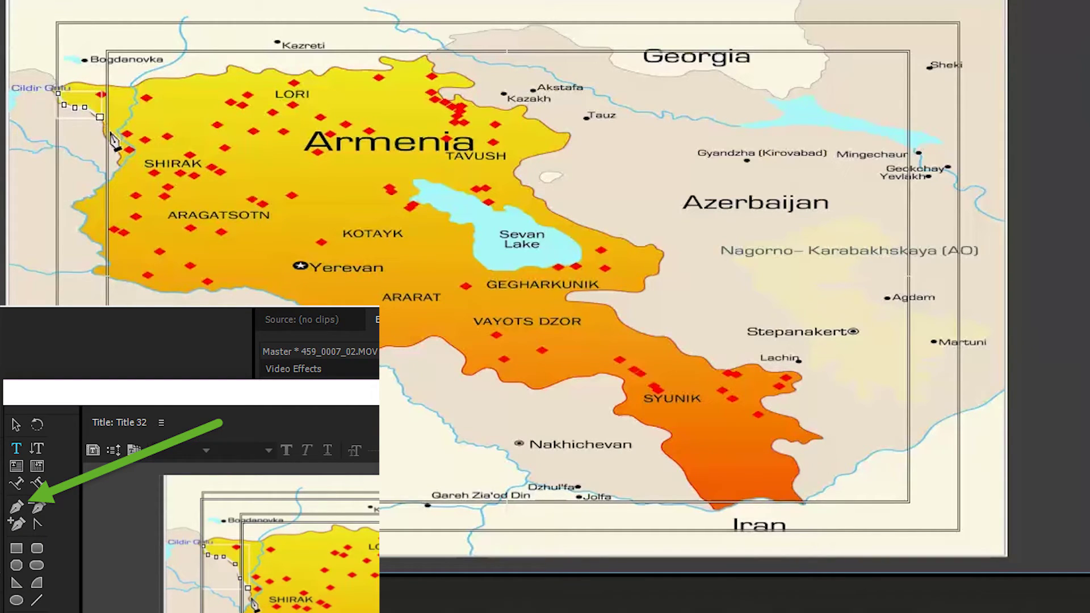
{"action": "left_click", "coordinate": [106, 136]}
{"action": "left_click", "coordinate": [116, 148]}
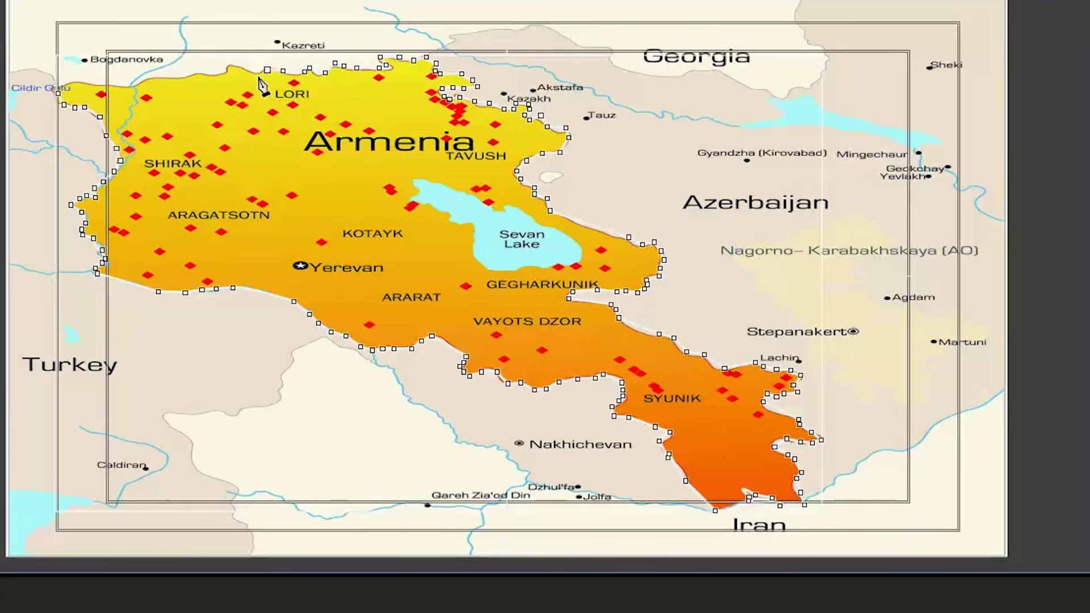
{"action": "left_click", "coordinate": [232, 61]}
{"action": "key", "text": "BackSpace"}
Trace the outline west along Armenia's northern border and close the path at its start.
{"action": "left_click", "coordinate": [225, 67]}
{"action": "left_click", "coordinate": [223, 74]}
{"action": "left_click", "coordinate": [204, 70]}
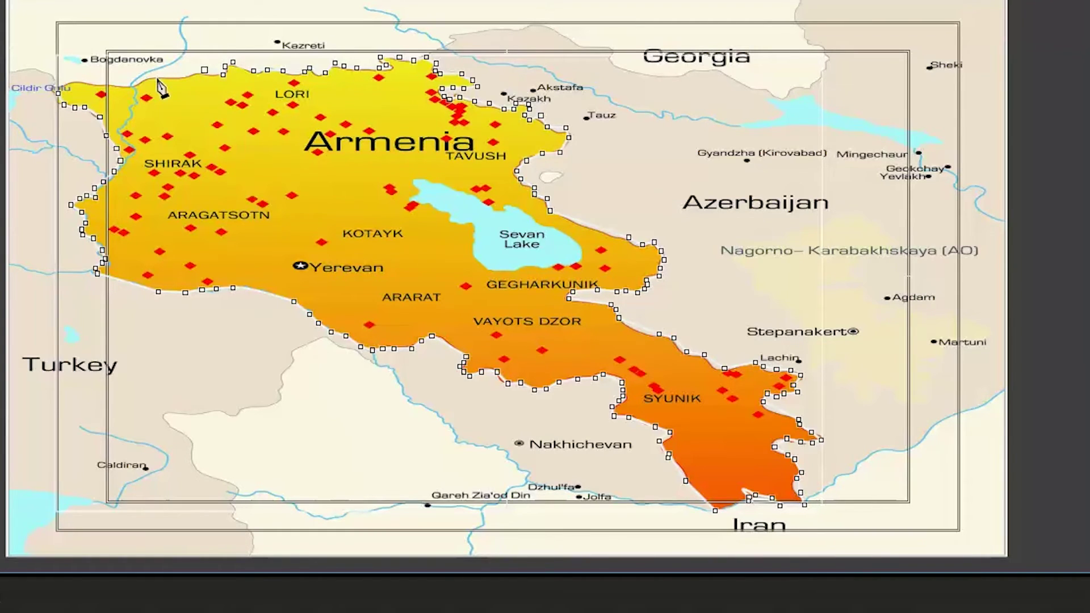
{"action": "left_click", "coordinate": [138, 84]}
{"action": "left_click", "coordinate": [107, 84]}
{"action": "left_click", "coordinate": [78, 83]}
{"action": "left_click", "coordinate": [56, 85]}
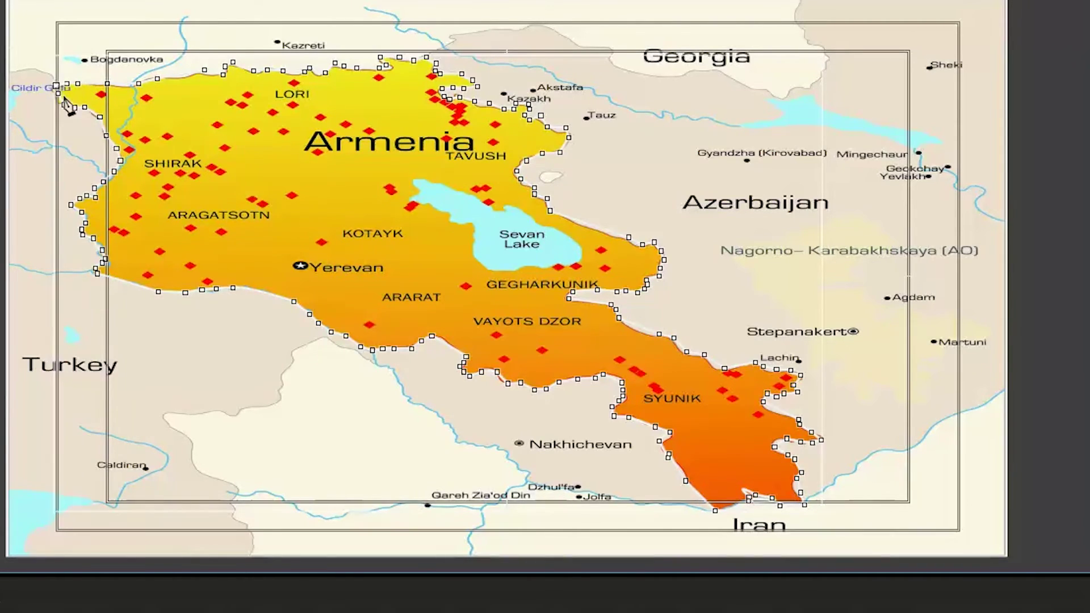
{"action": "left_click", "coordinate": [58, 93]}
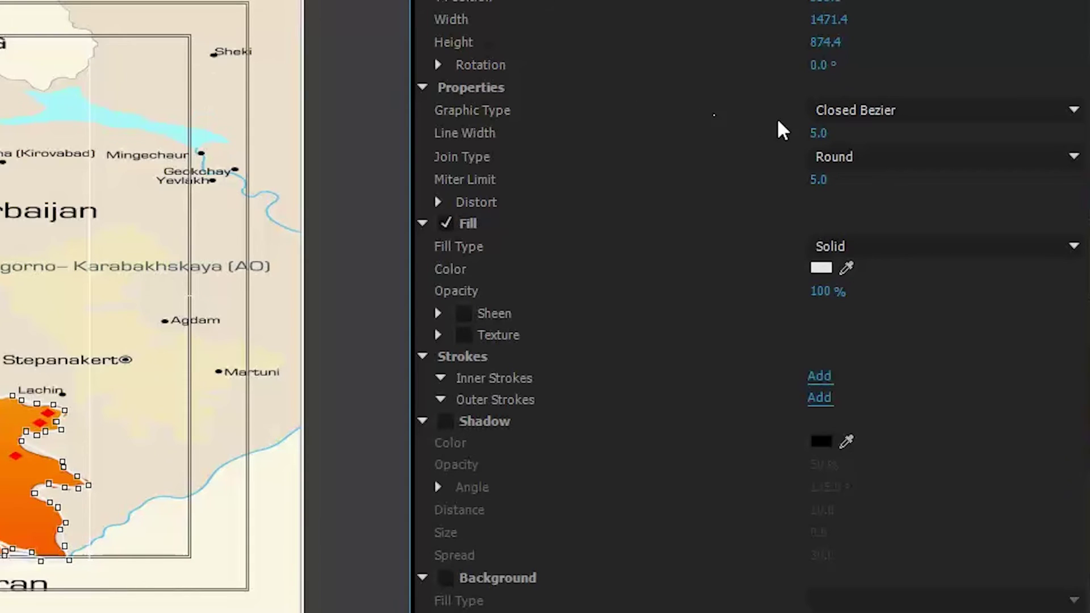
Make the Armenia outline a Filled Bezier with a black inner stroke and a shadow.
{"action": "left_click", "coordinate": [1076, 110]}
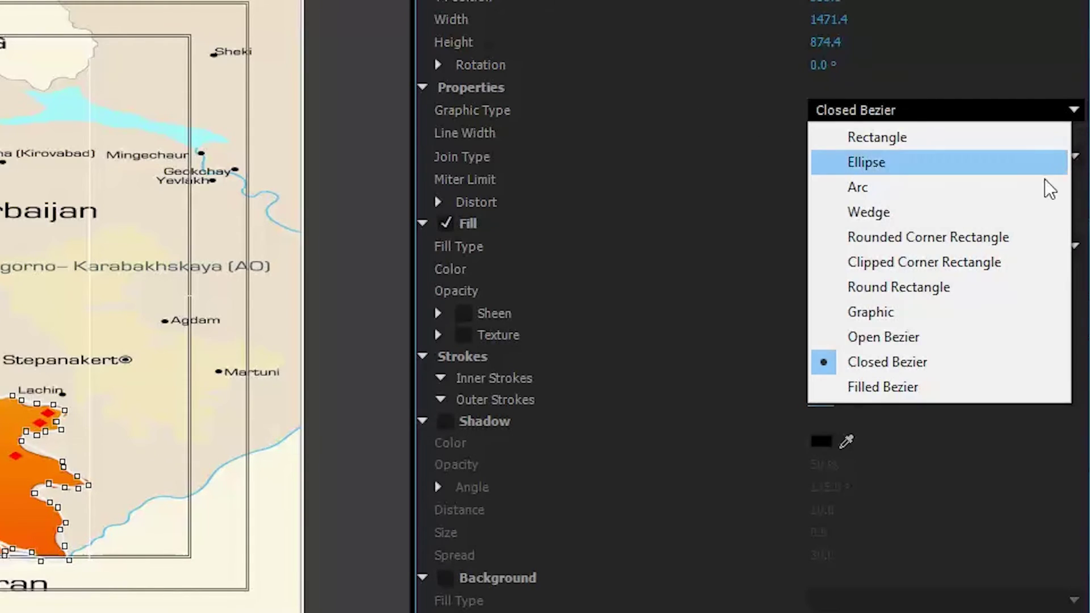
{"action": "left_click", "coordinate": [900, 388]}
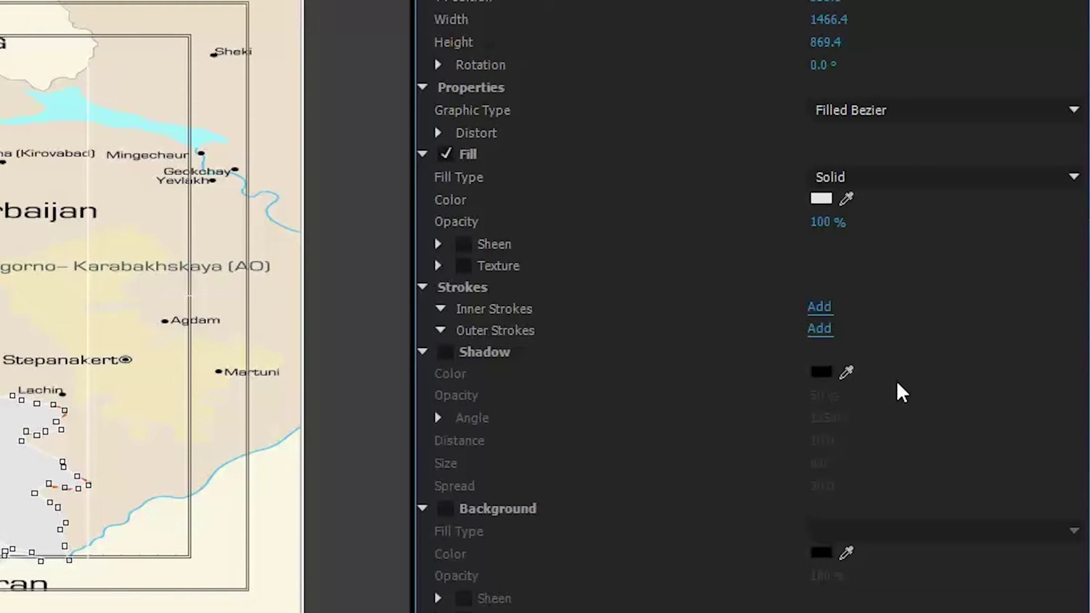
{"action": "left_click", "coordinate": [818, 308]}
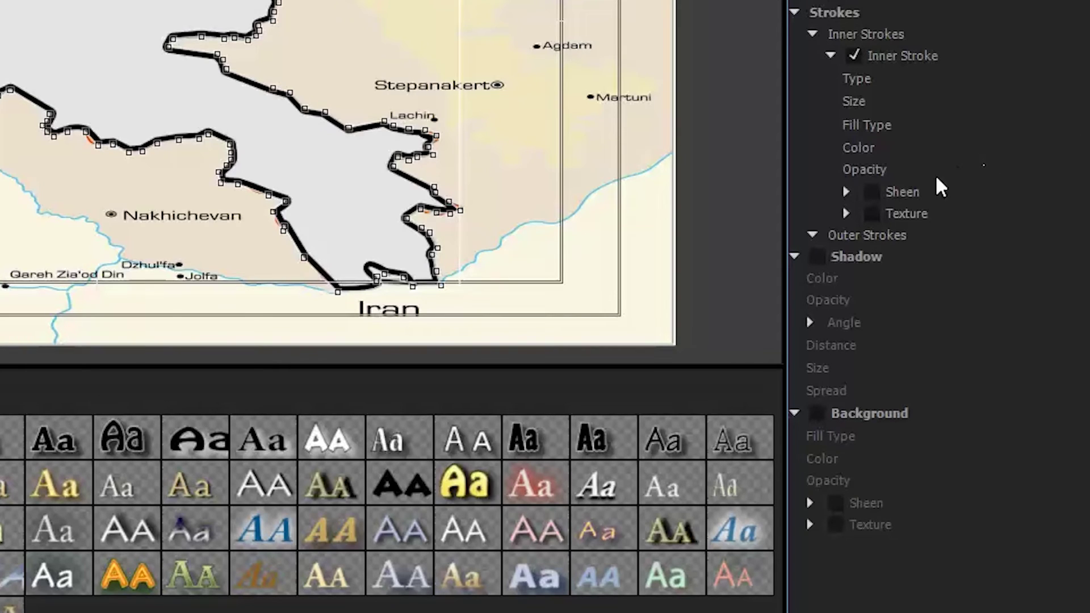
{"action": "left_click", "coordinate": [810, 259]}
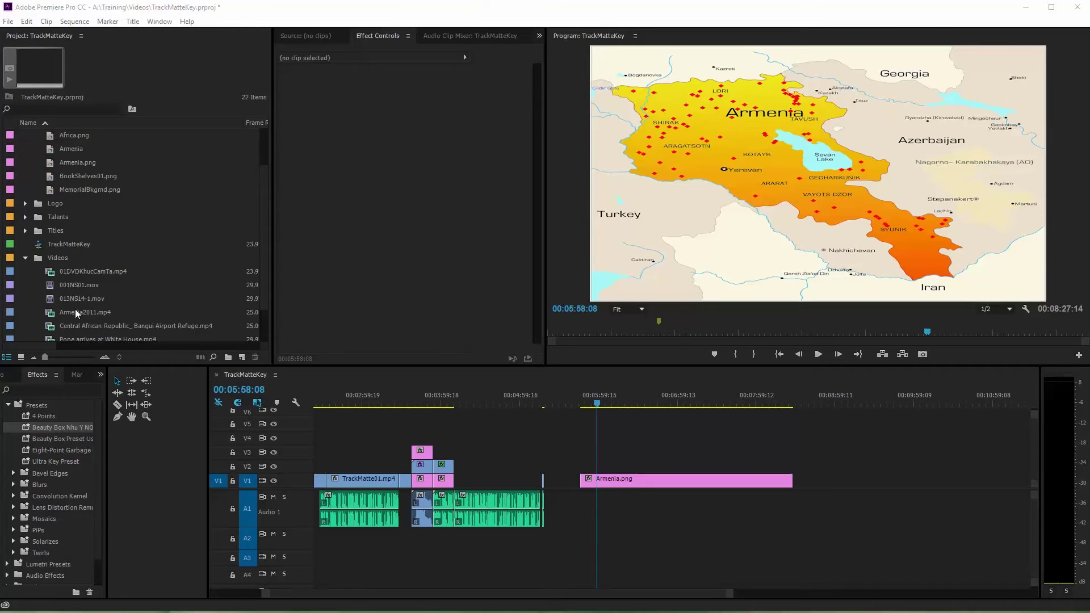
Put Armenia2011.mp4 on V2 above the map and the Armenia title on V3.
{"action": "left_click_drag", "start_coordinate": [76, 313], "coordinate": [576, 458]}
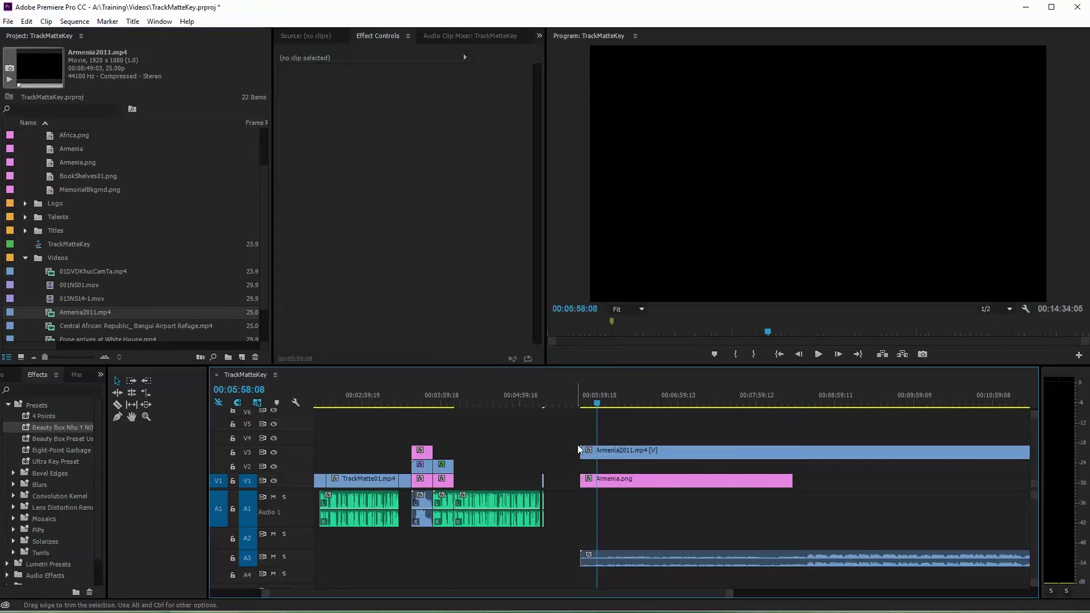
{"action": "left_click_drag", "start_coordinate": [678, 454], "coordinate": [678, 464]}
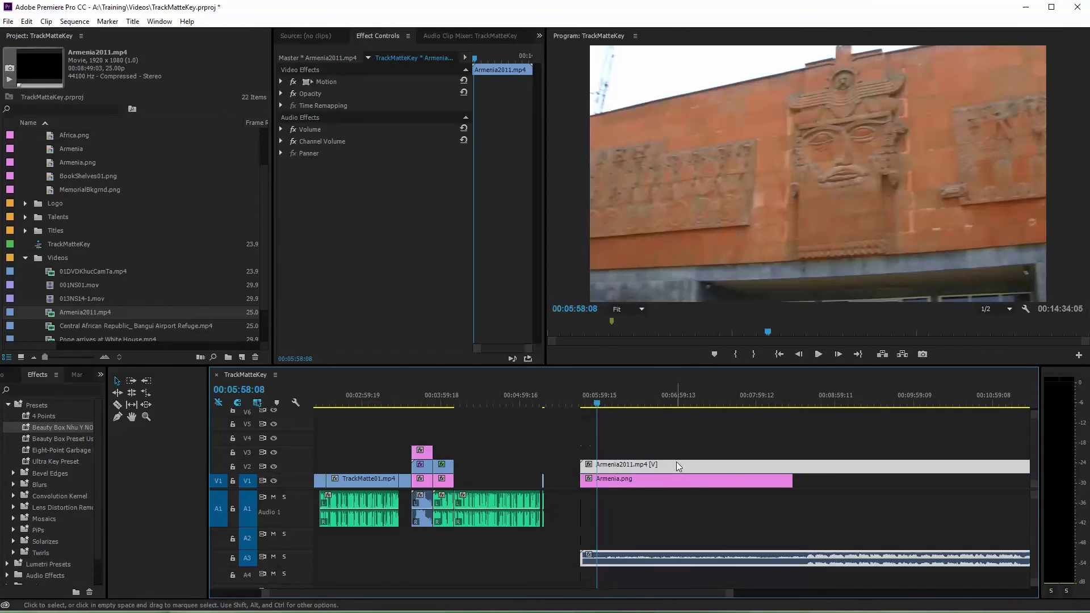
{"action": "left_click", "coordinate": [596, 400]}
{"action": "left_click_drag", "start_coordinate": [597, 399], "coordinate": [753, 441]}
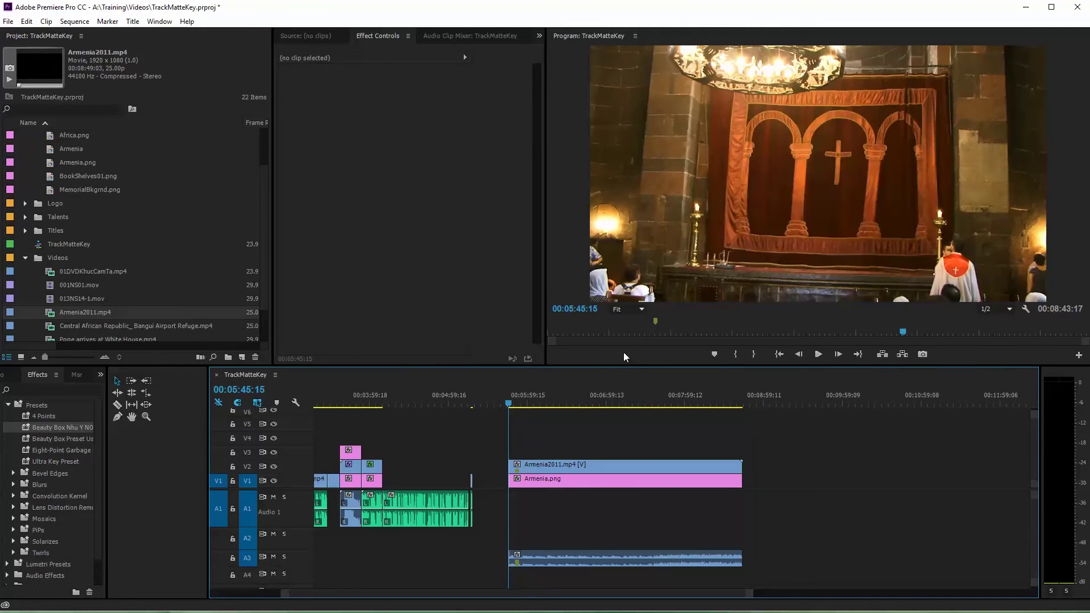
{"action": "left_click_drag", "start_coordinate": [69, 150], "coordinate": [730, 455]}
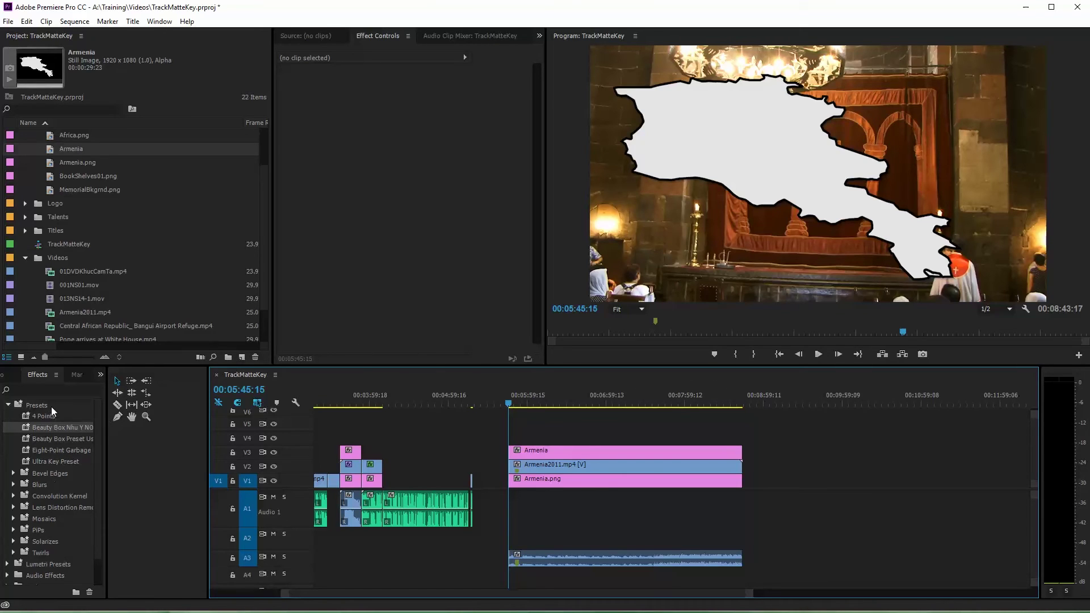
Apply Track Matte Key to Armenia2011.mp4 with Matte set to Video 3, then play it.
{"action": "left_click", "coordinate": [79, 390]}
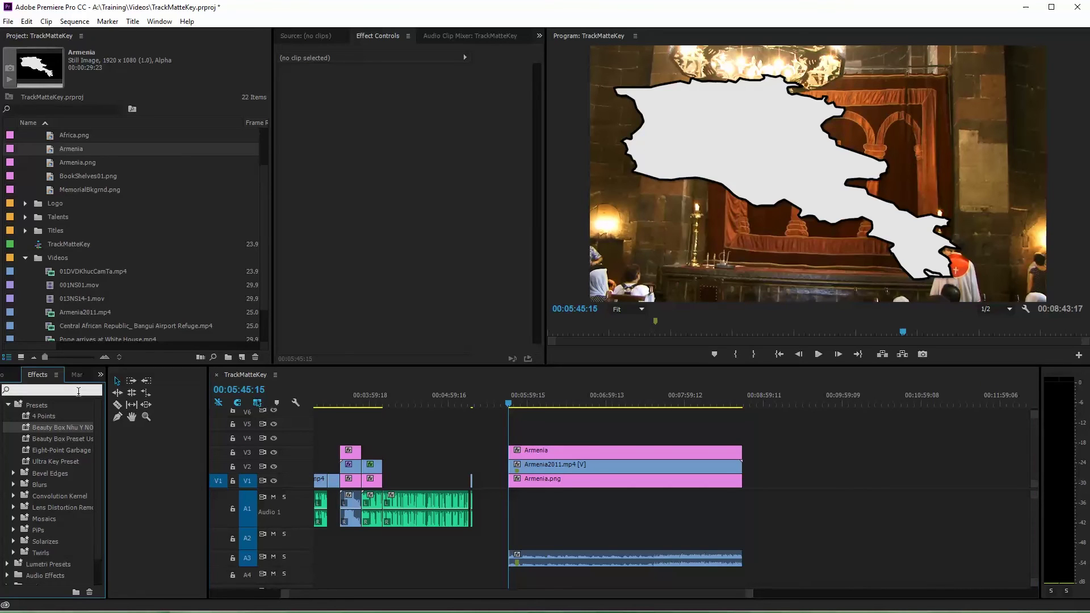
{"action": "type", "text": "tr"}
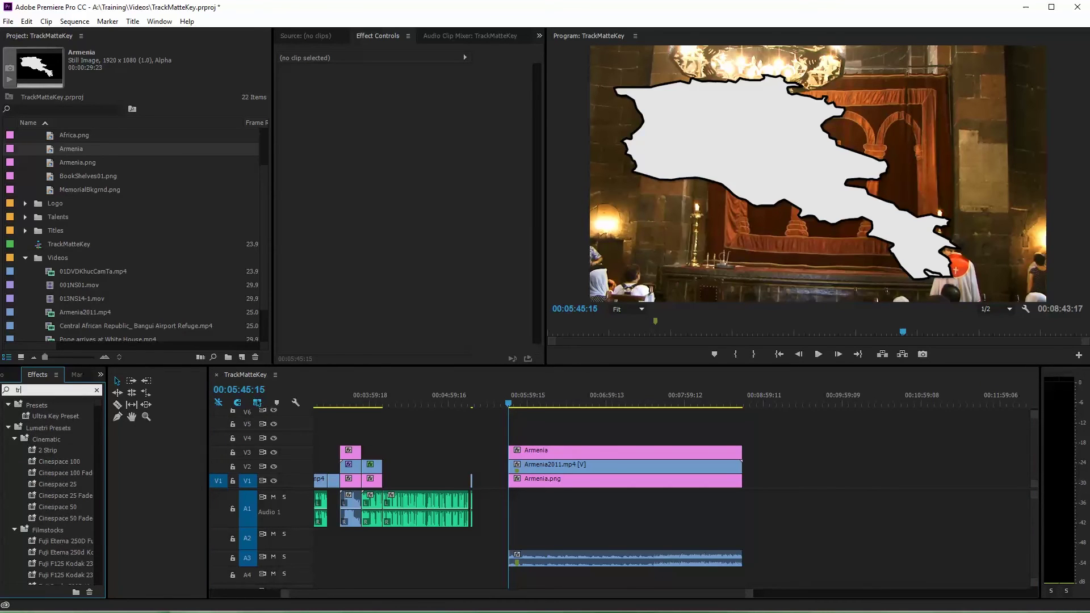
{"action": "type", "text": "a"}
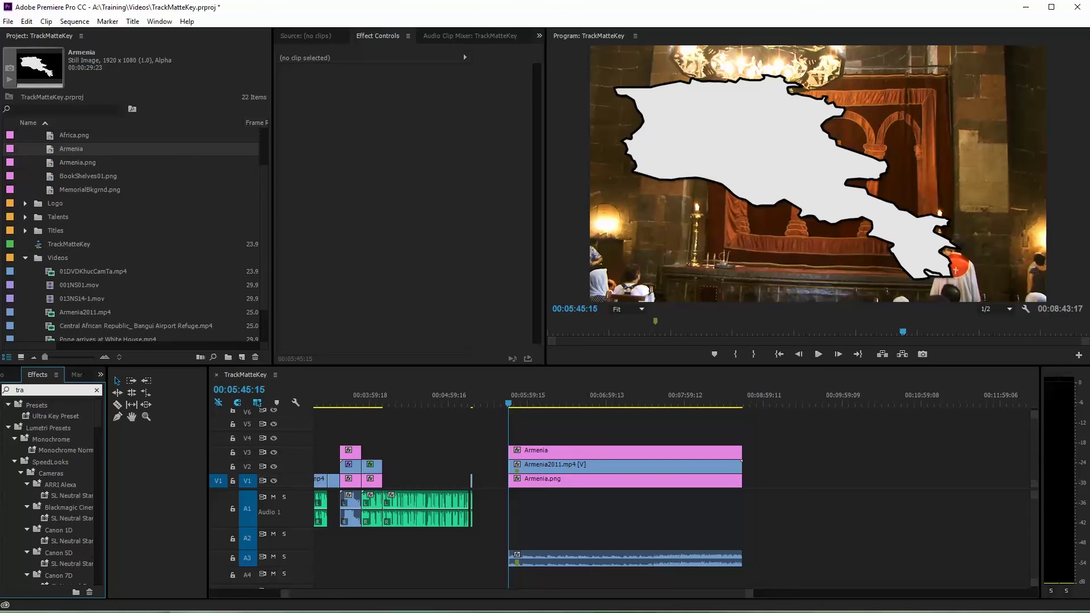
{"action": "type", "text": "ck"}
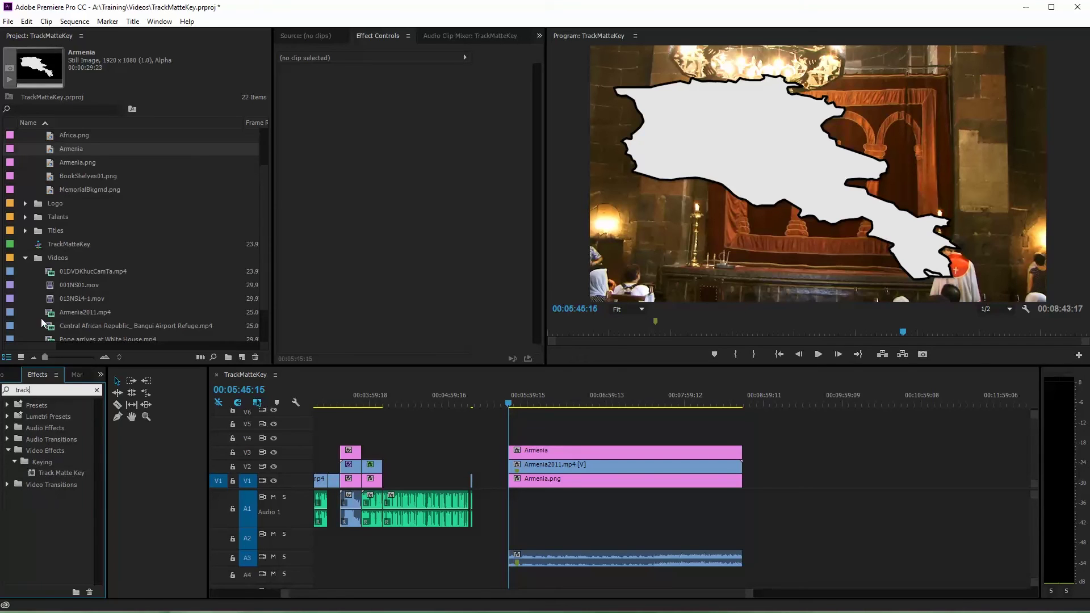
{"action": "left_click_drag", "start_coordinate": [62, 474], "coordinate": [612, 470]}
{"action": "left_click", "coordinate": [414, 141]}
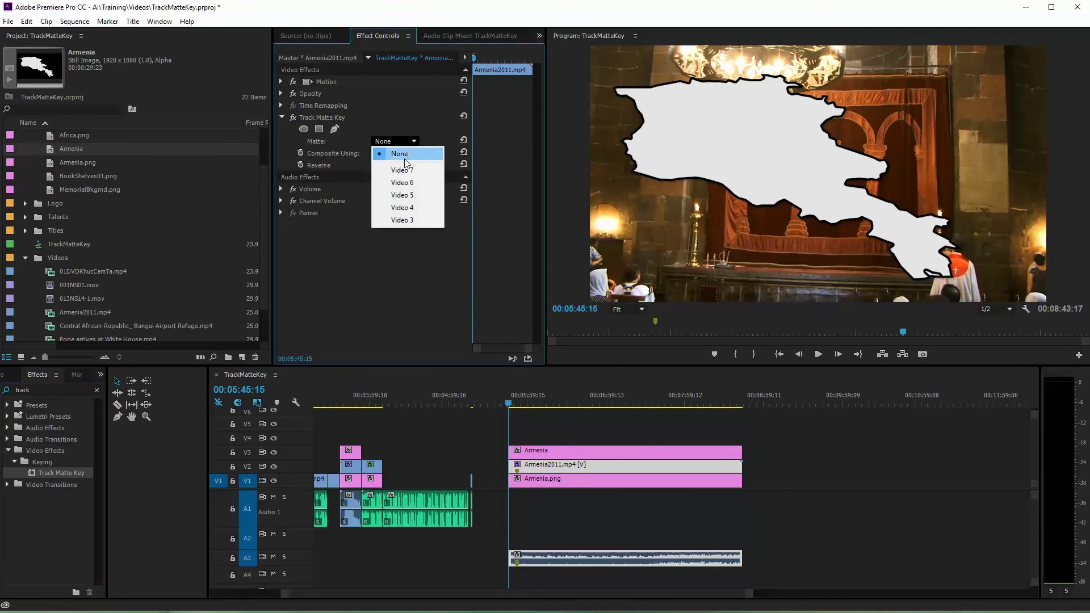
{"action": "left_click", "coordinate": [406, 220]}
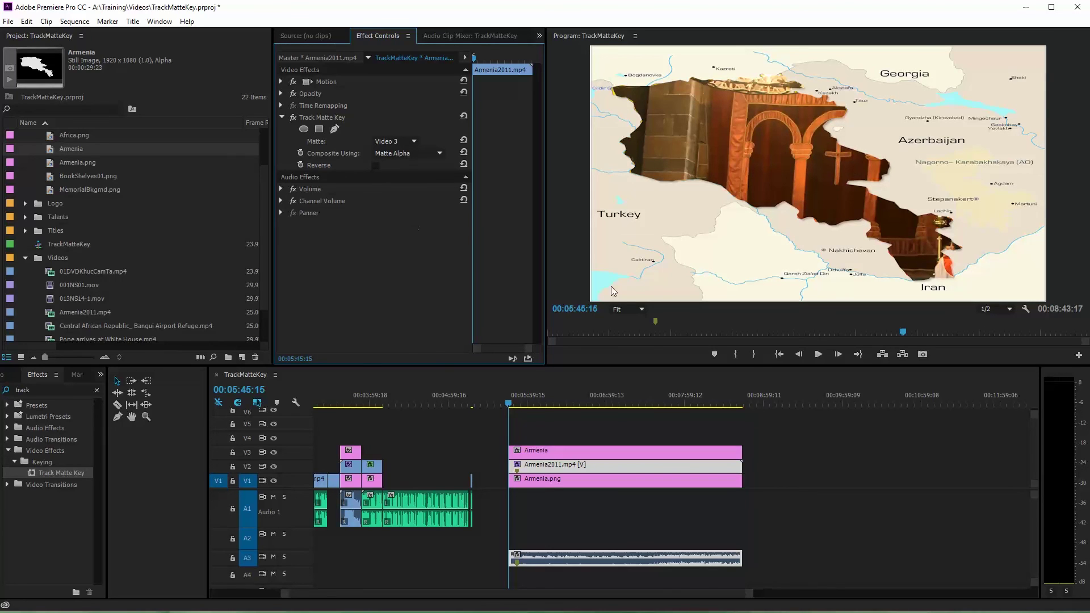
{"action": "left_click", "coordinate": [818, 356]}
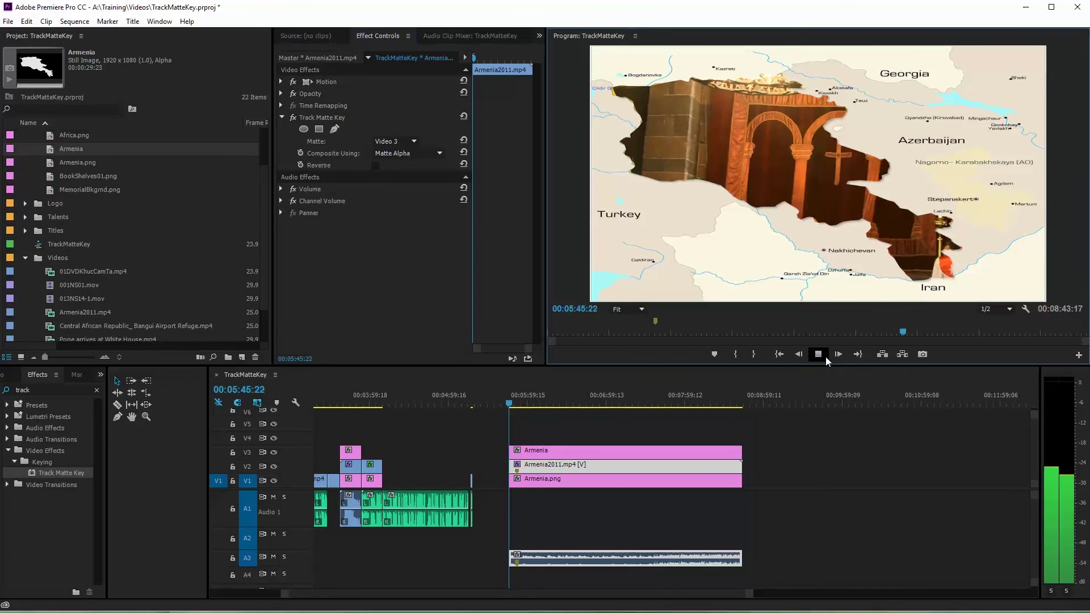